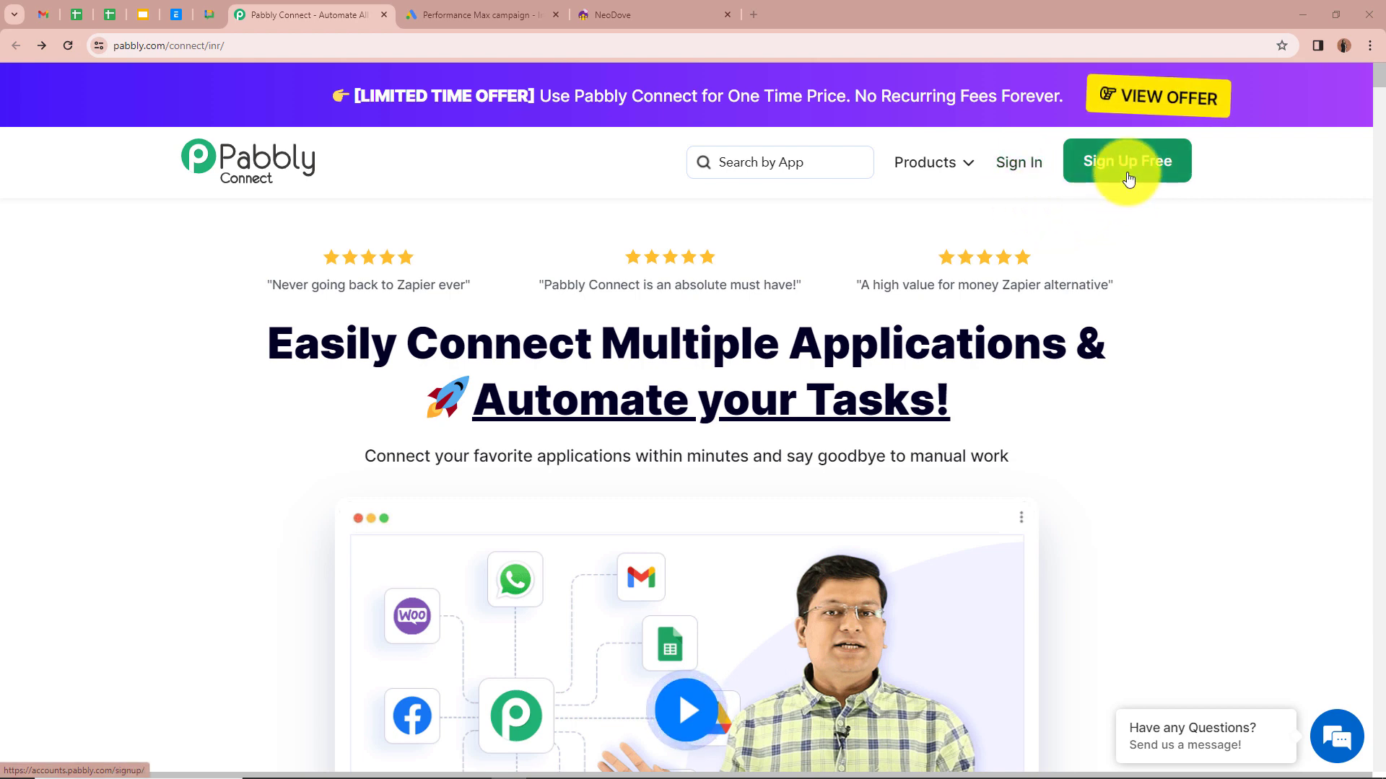
# Step: Sign in from the landing page and open the Pabbly Connect dashboard via Access Now
pyautogui.click(1019, 163)
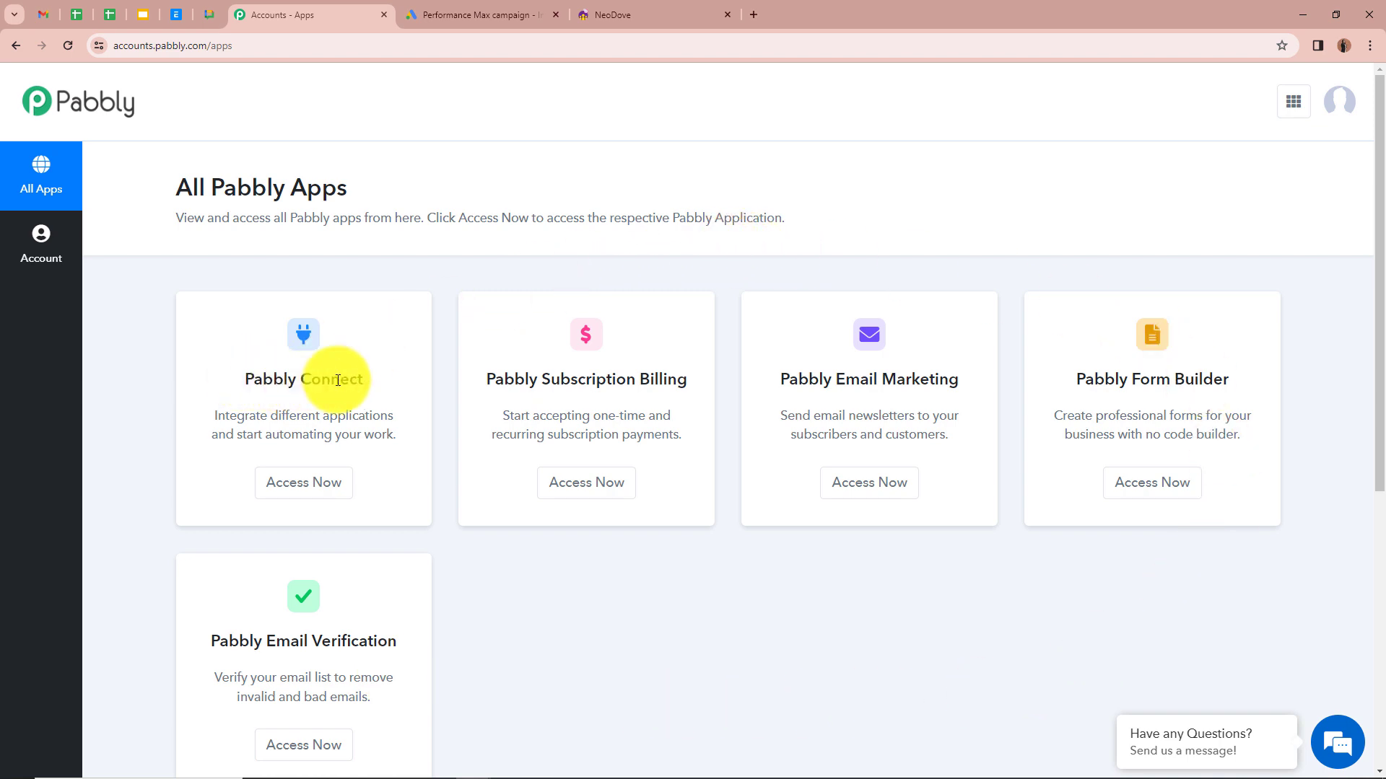
pyautogui.click(299, 491)
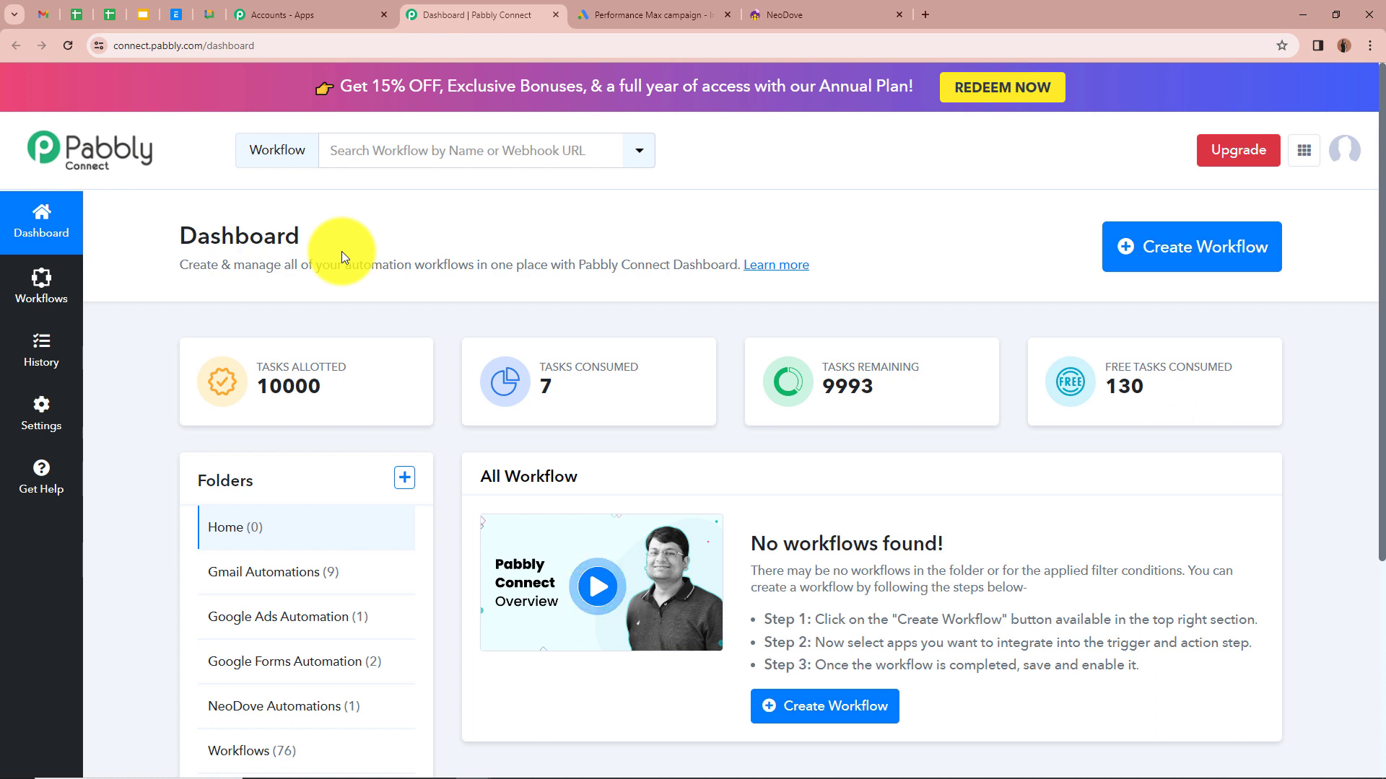
# Step: Create the workflow 'Create NeoDove Lead from Google Ads' in the NeoDove Automations folder
pyautogui.click(1201, 270)
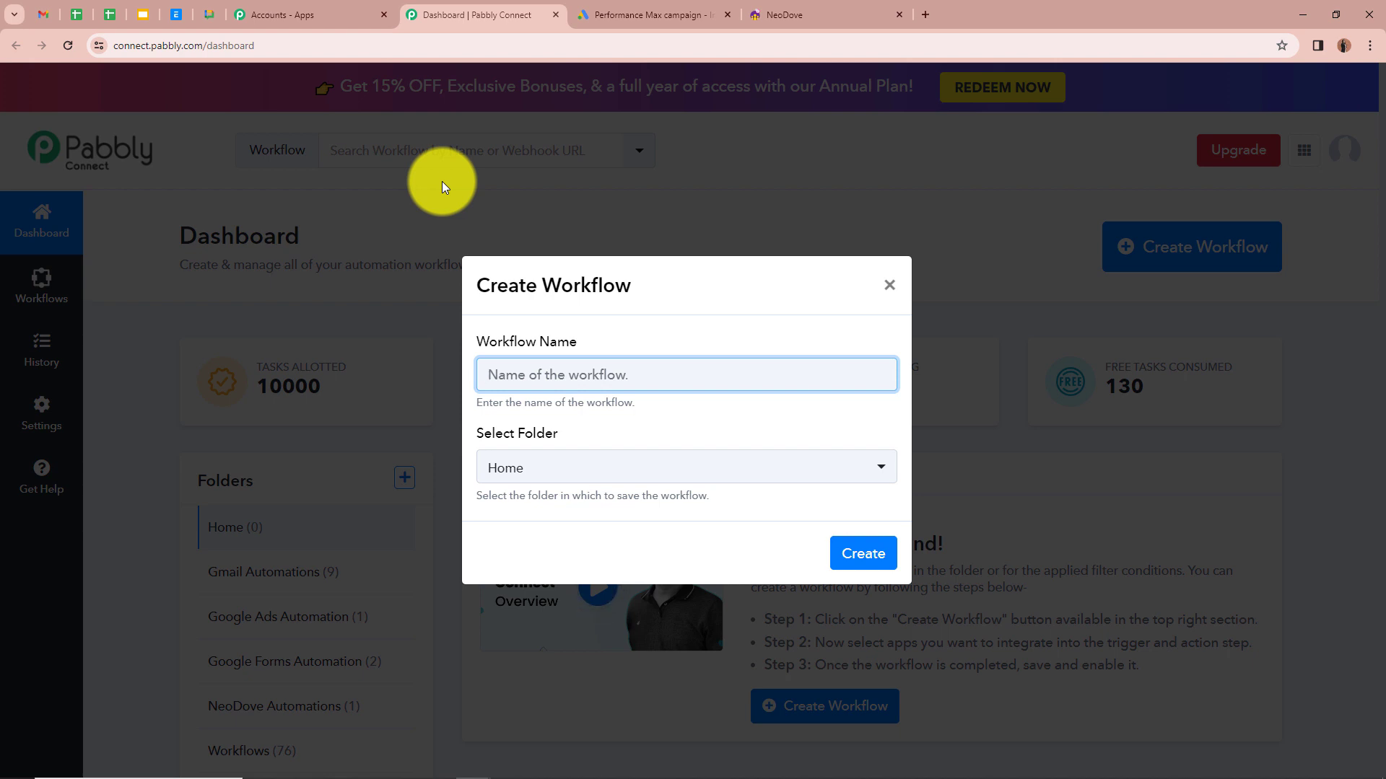
pyautogui.write('Create NeoDove Lead from Google Ads')
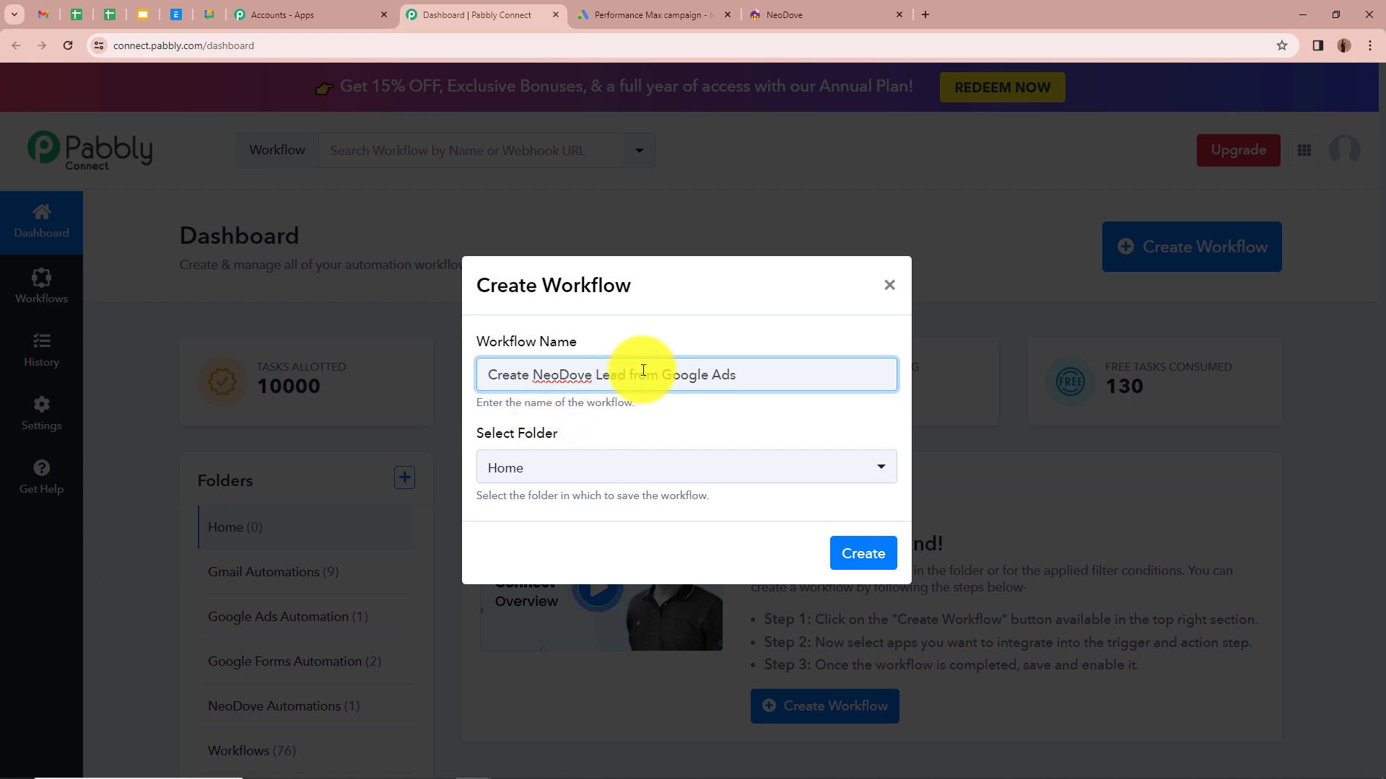
pyautogui.click(887, 469)
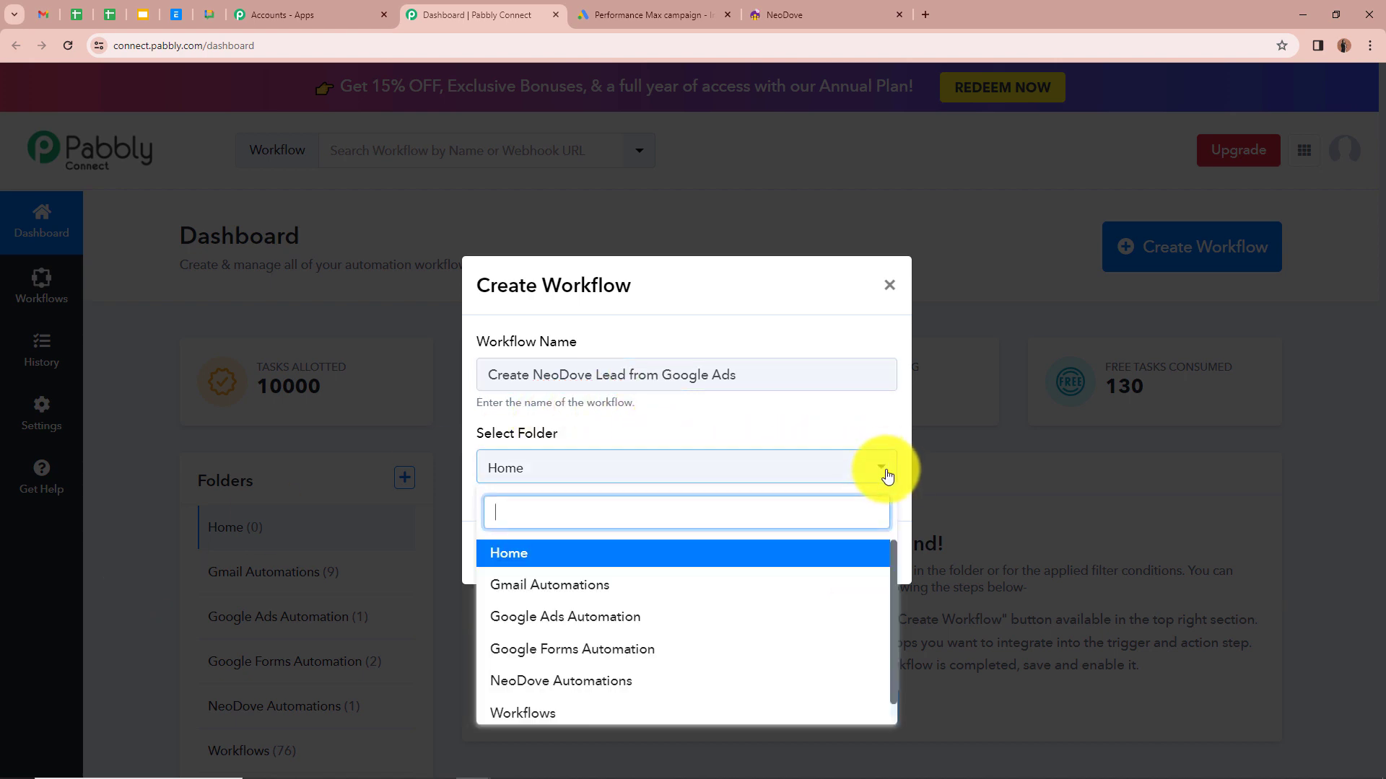
pyautogui.click(665, 682)
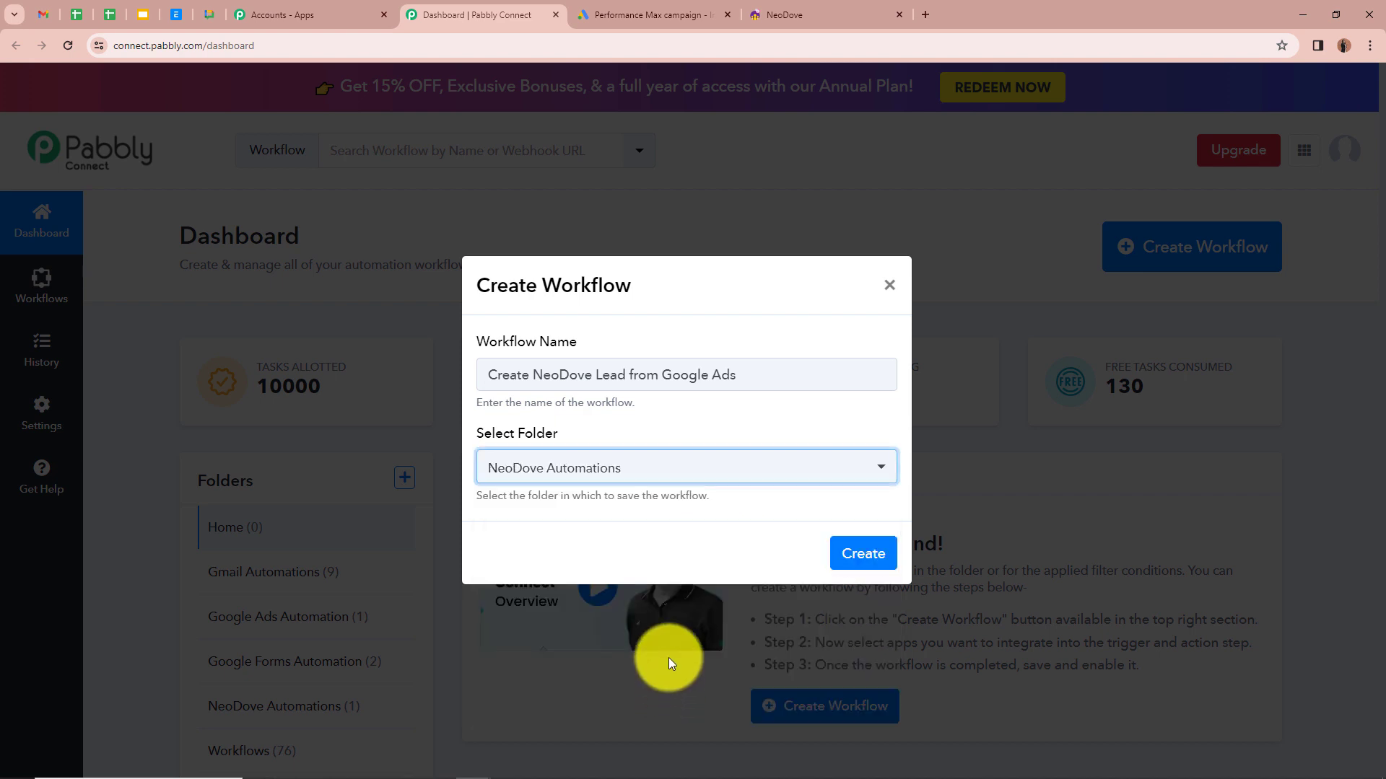
pyautogui.click(628, 547)
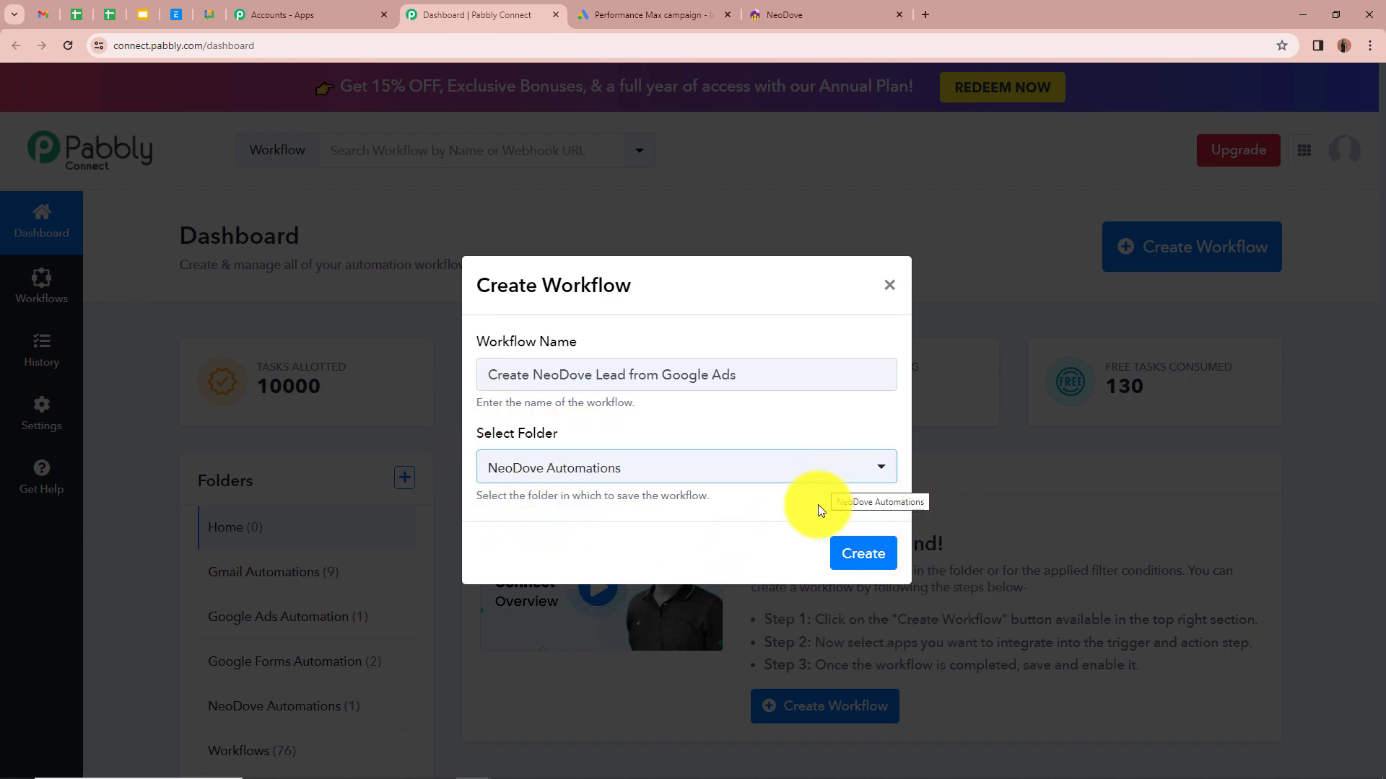
pyautogui.click(863, 556)
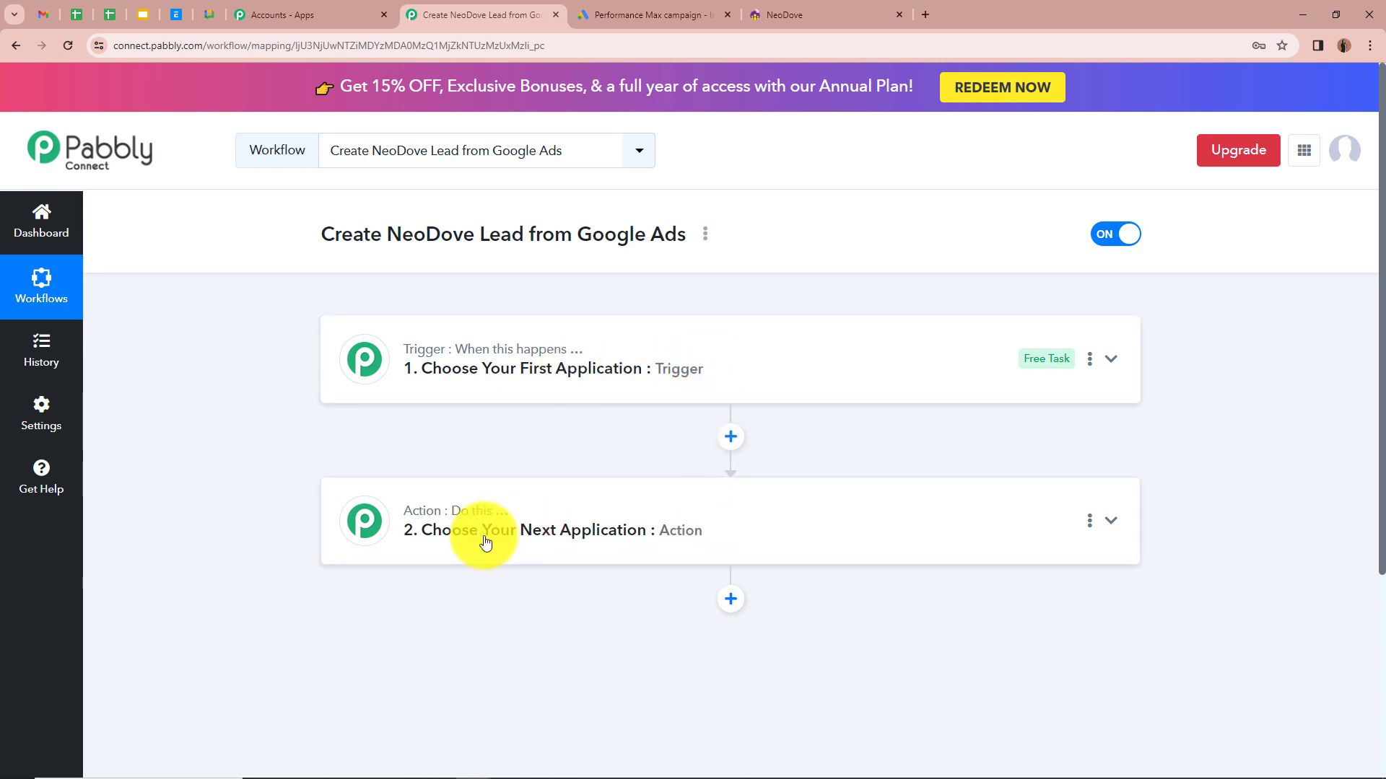
# Step: Set the trigger to Google Ads with the New Lead Form Entry event
pyautogui.click(1114, 358)
pyautogui.click(790, 462)
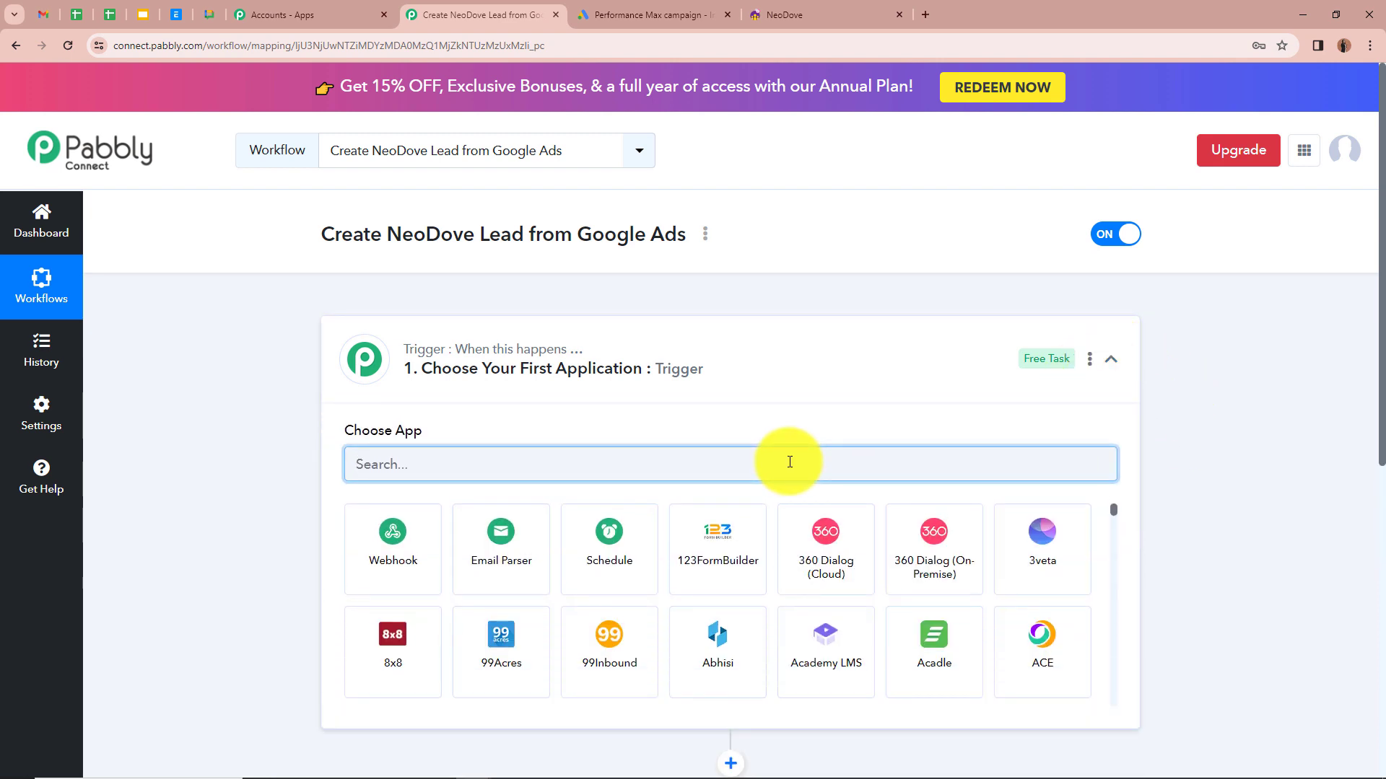
pyautogui.write('Goo')
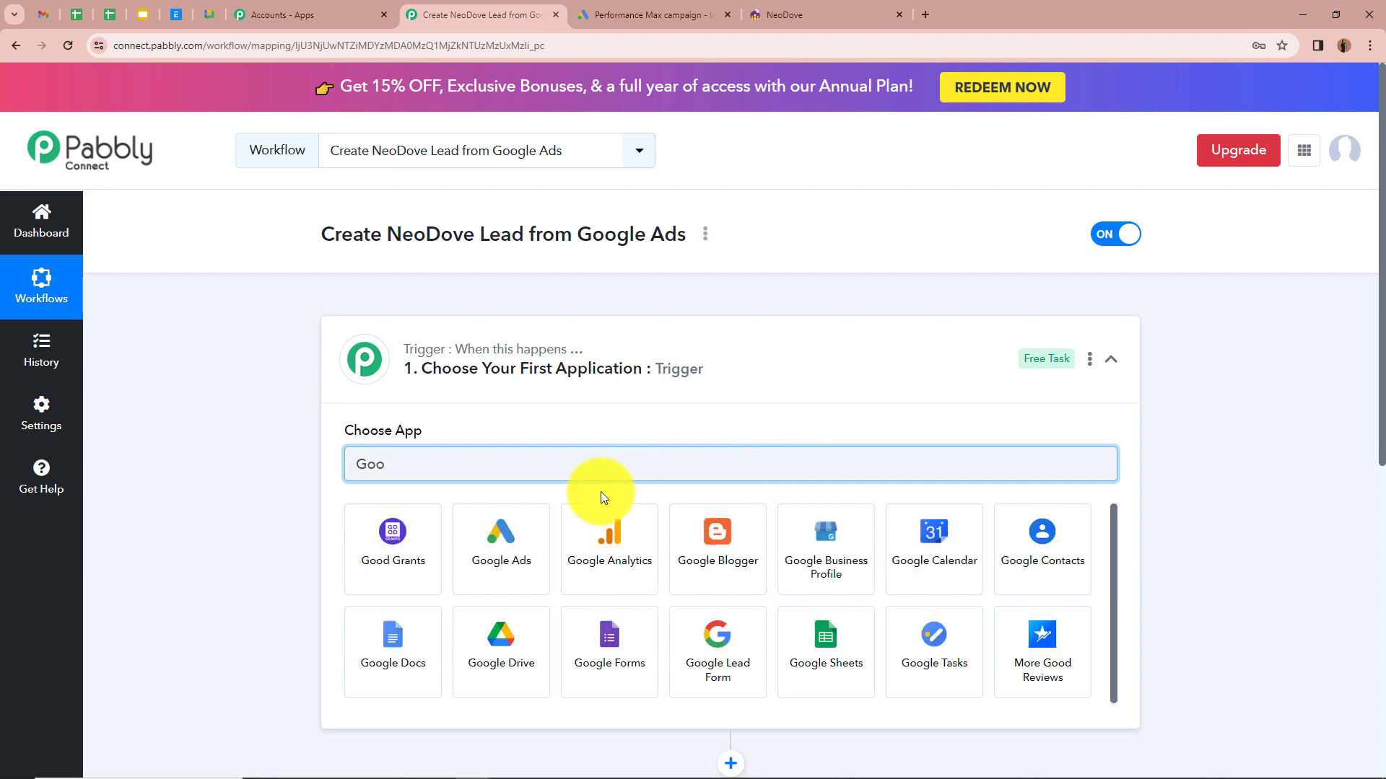
pyautogui.click(501, 542)
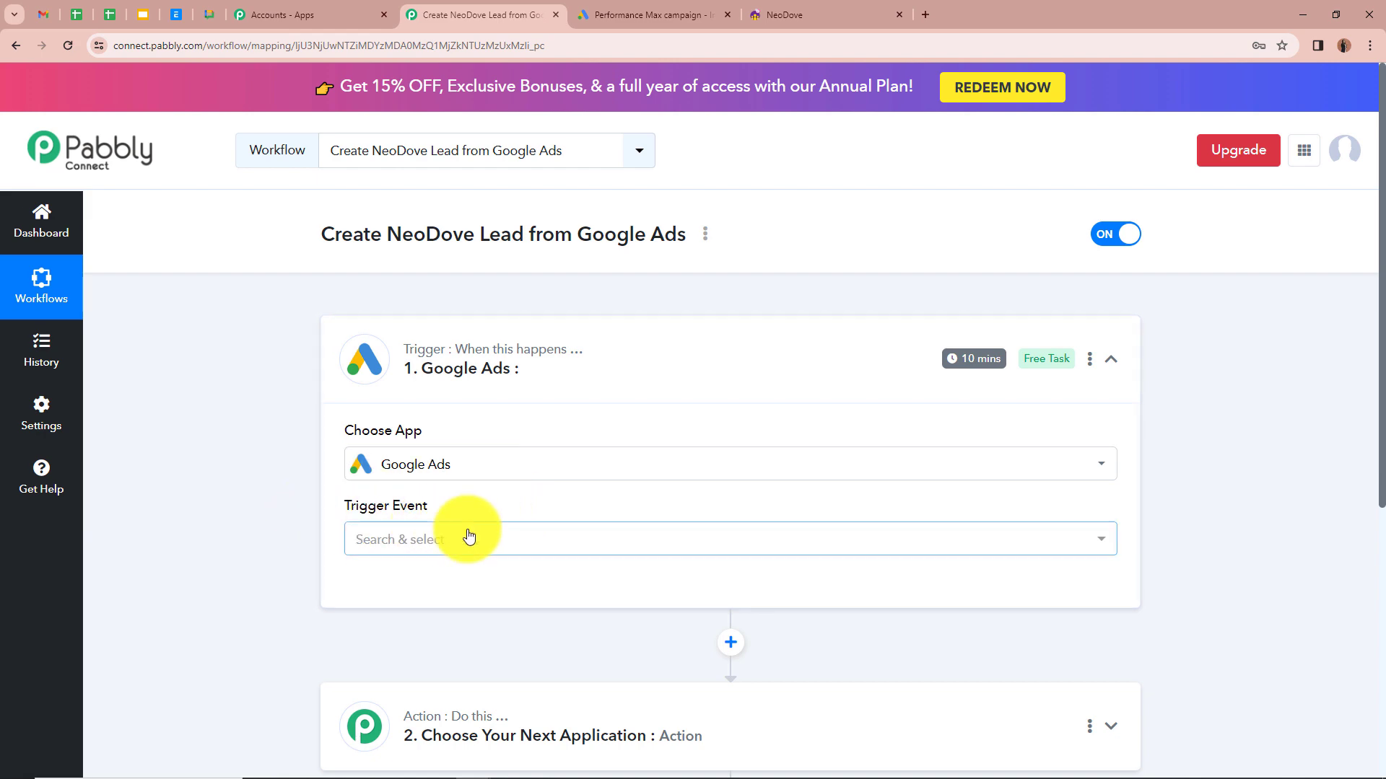
pyautogui.click(512, 541)
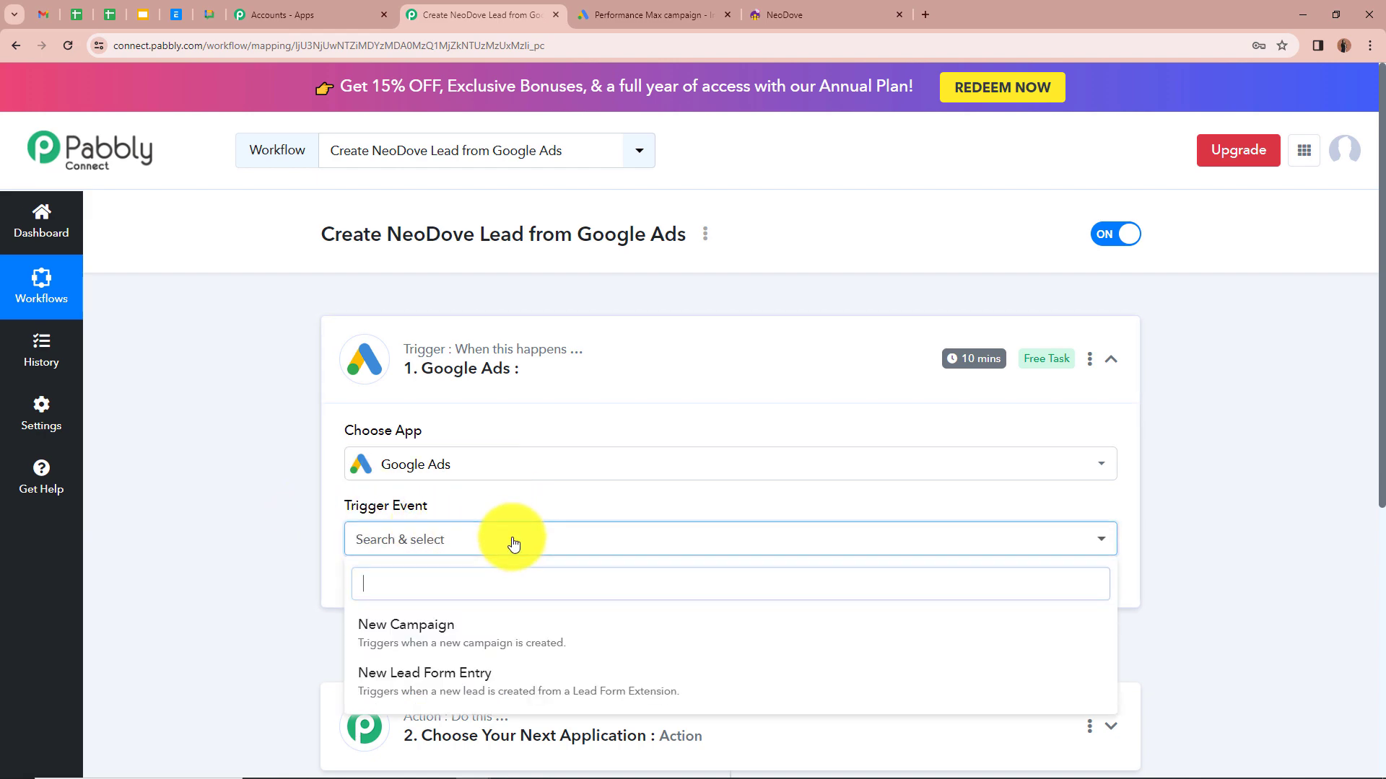
pyautogui.click(493, 684)
# Step: Copy the Google Ads trigger's webhook URL
pyautogui.scroll(-3, 242, 474)
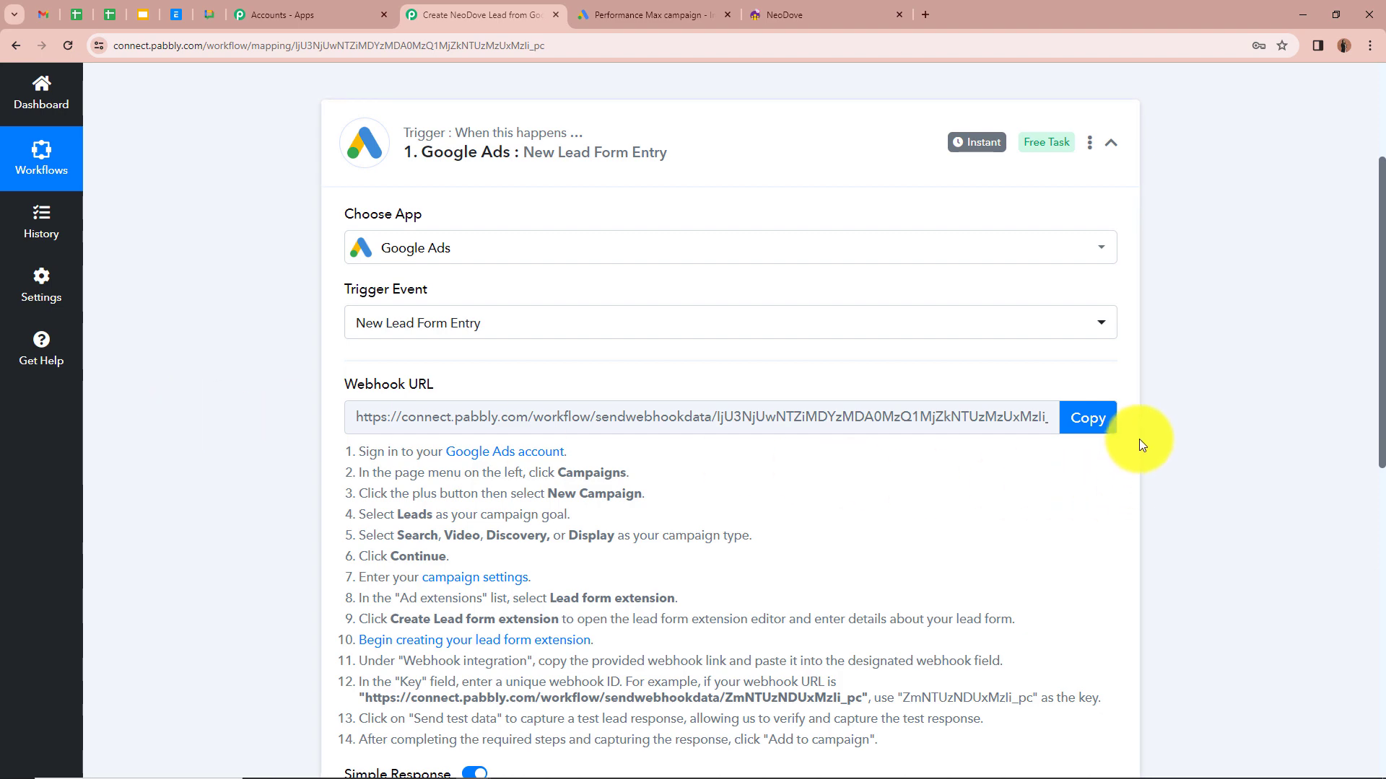
pyautogui.click(1094, 419)
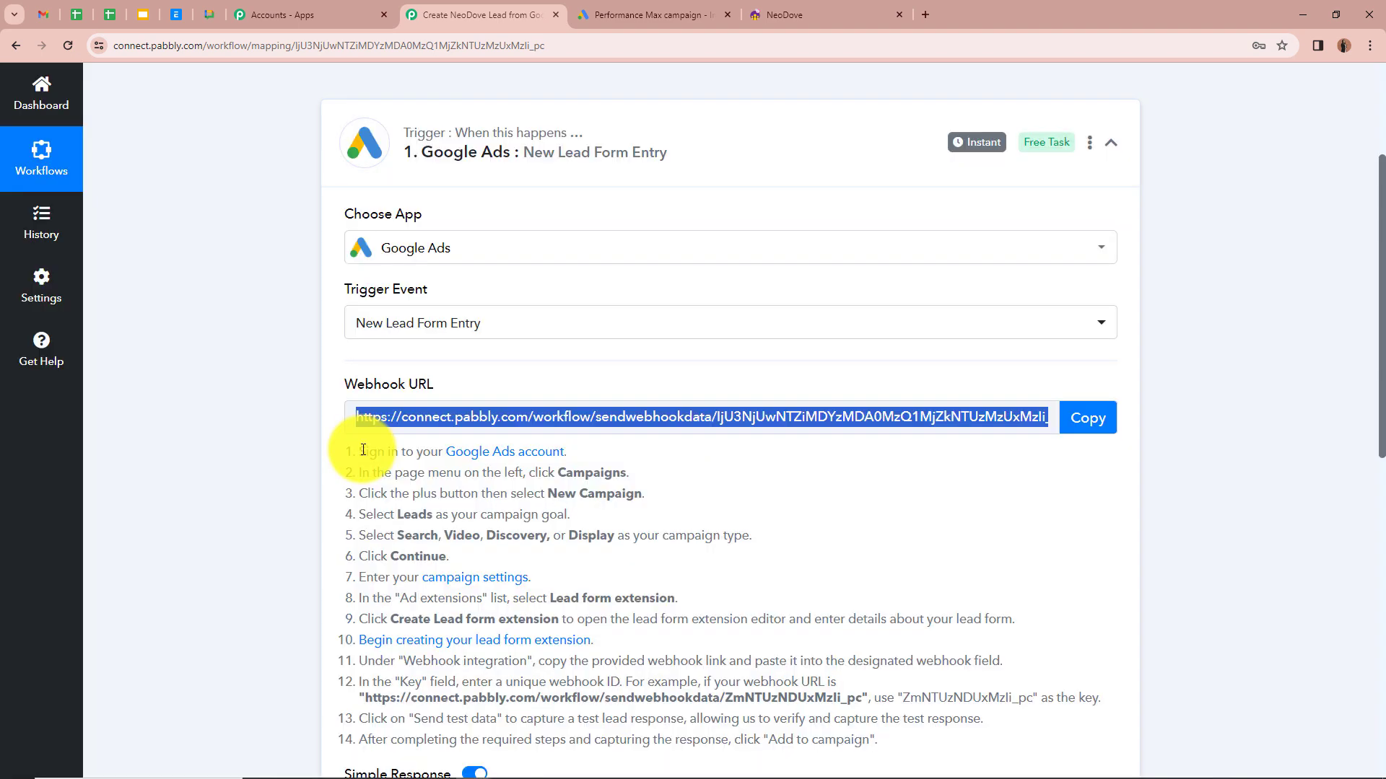
pyautogui.moveTo(363, 451); pyautogui.dragTo(938, 718)
pyautogui.click(918, 612)
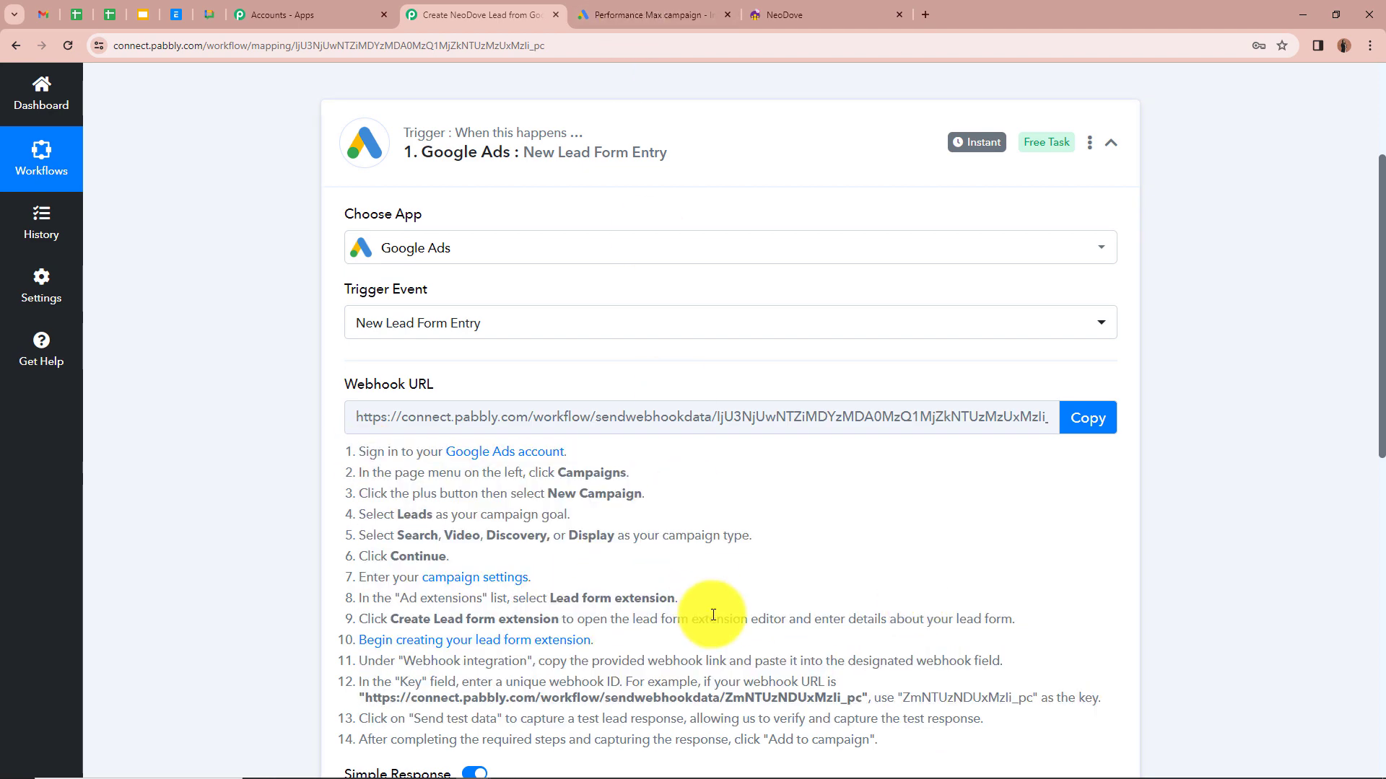
# Step: Expand the lead form's webhook delivery options in the Google Ads campaign
pyautogui.click(635, 14)
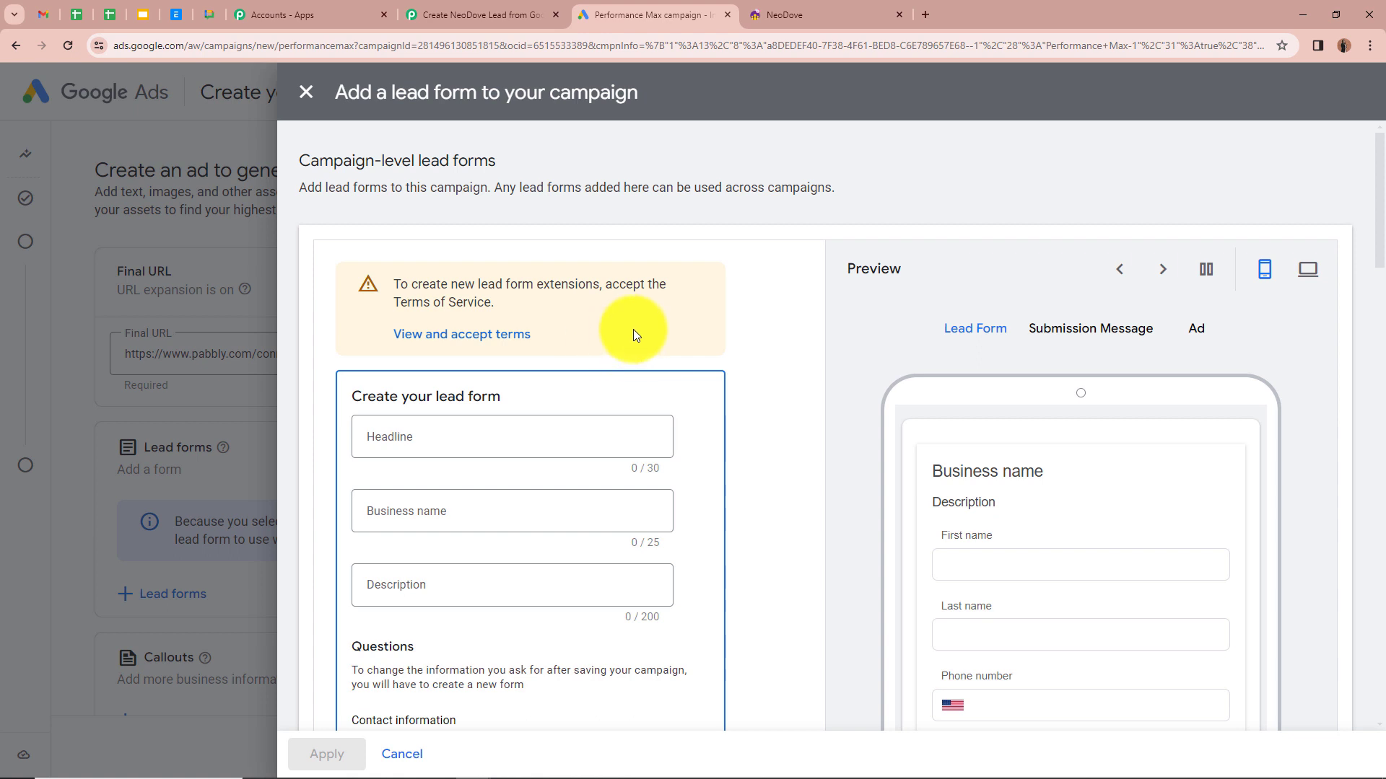
pyautogui.scroll(-2, 634, 329)
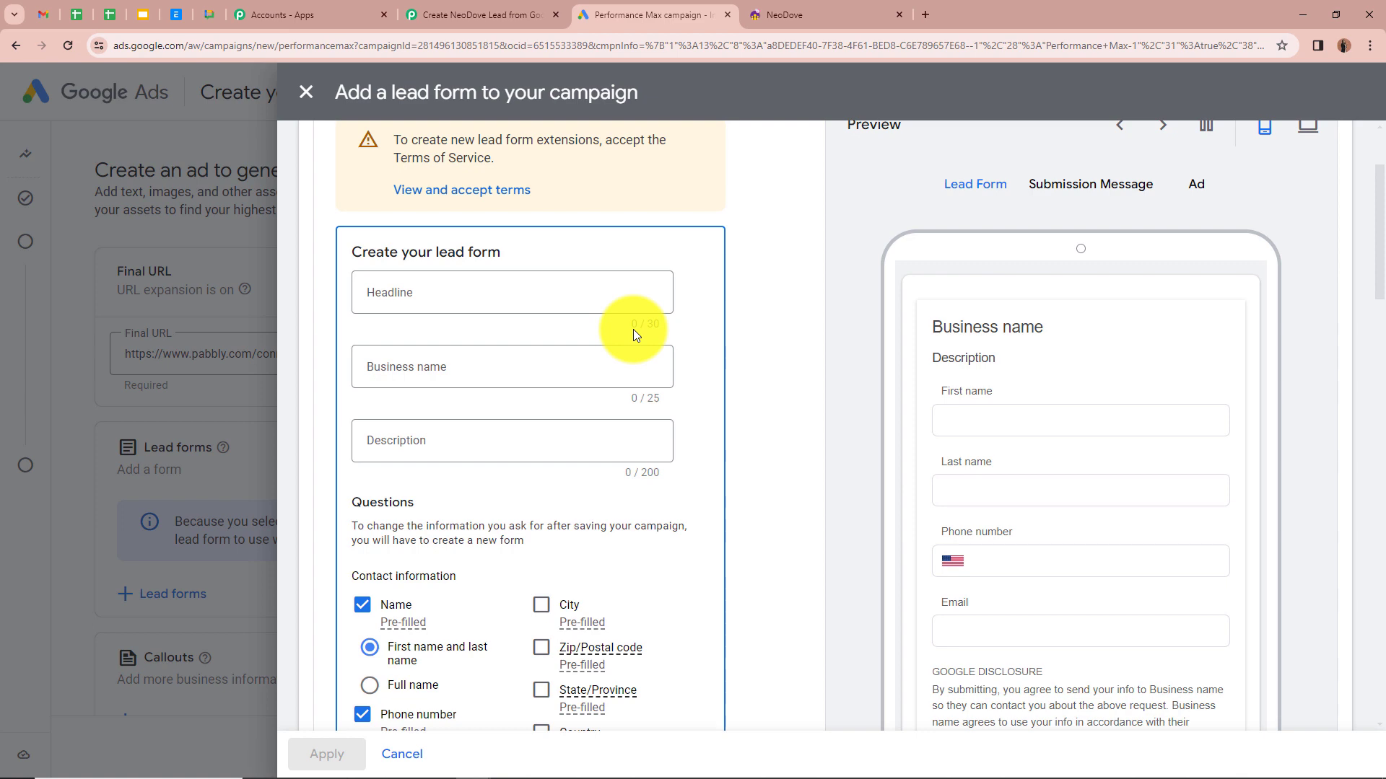
pyautogui.scroll(-3, 634, 329)
pyautogui.scroll(-14, 634, 329)
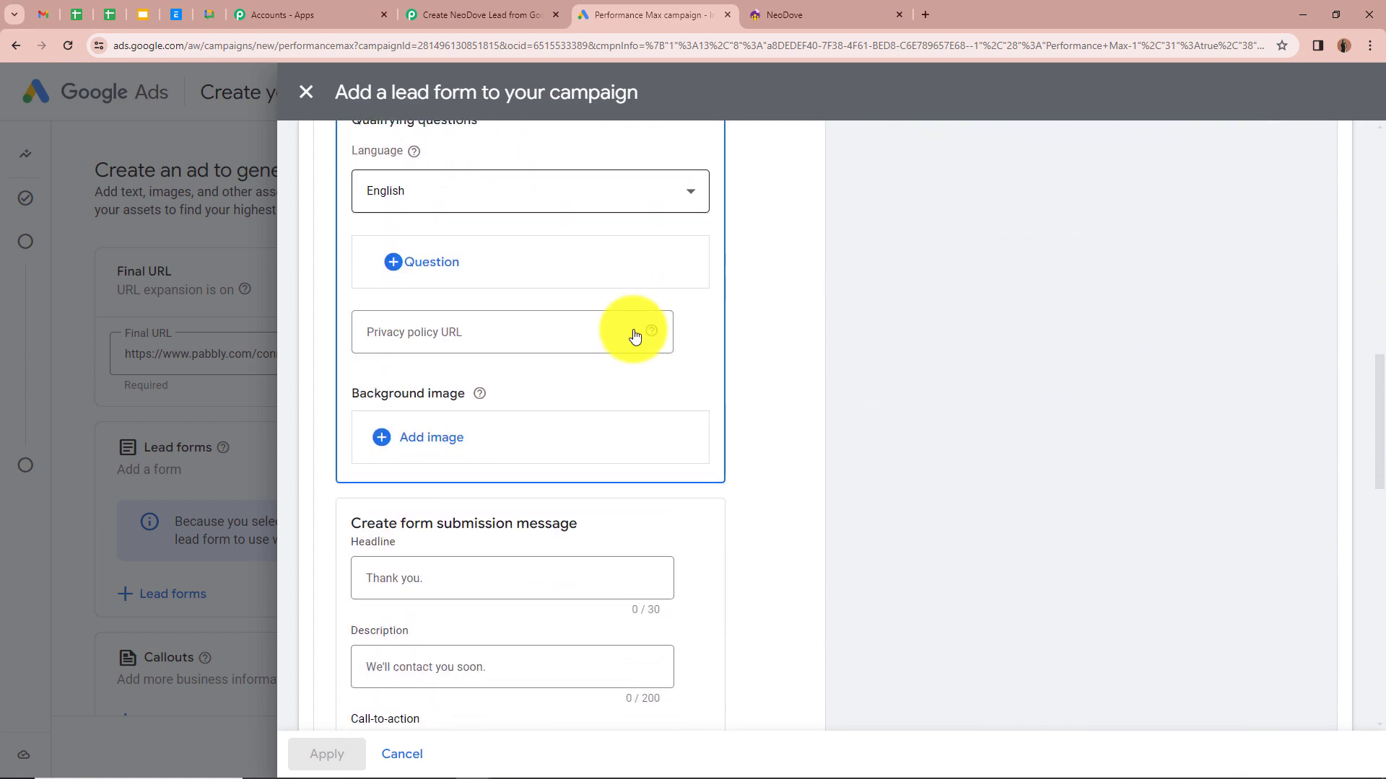
pyautogui.scroll(-7, 634, 336)
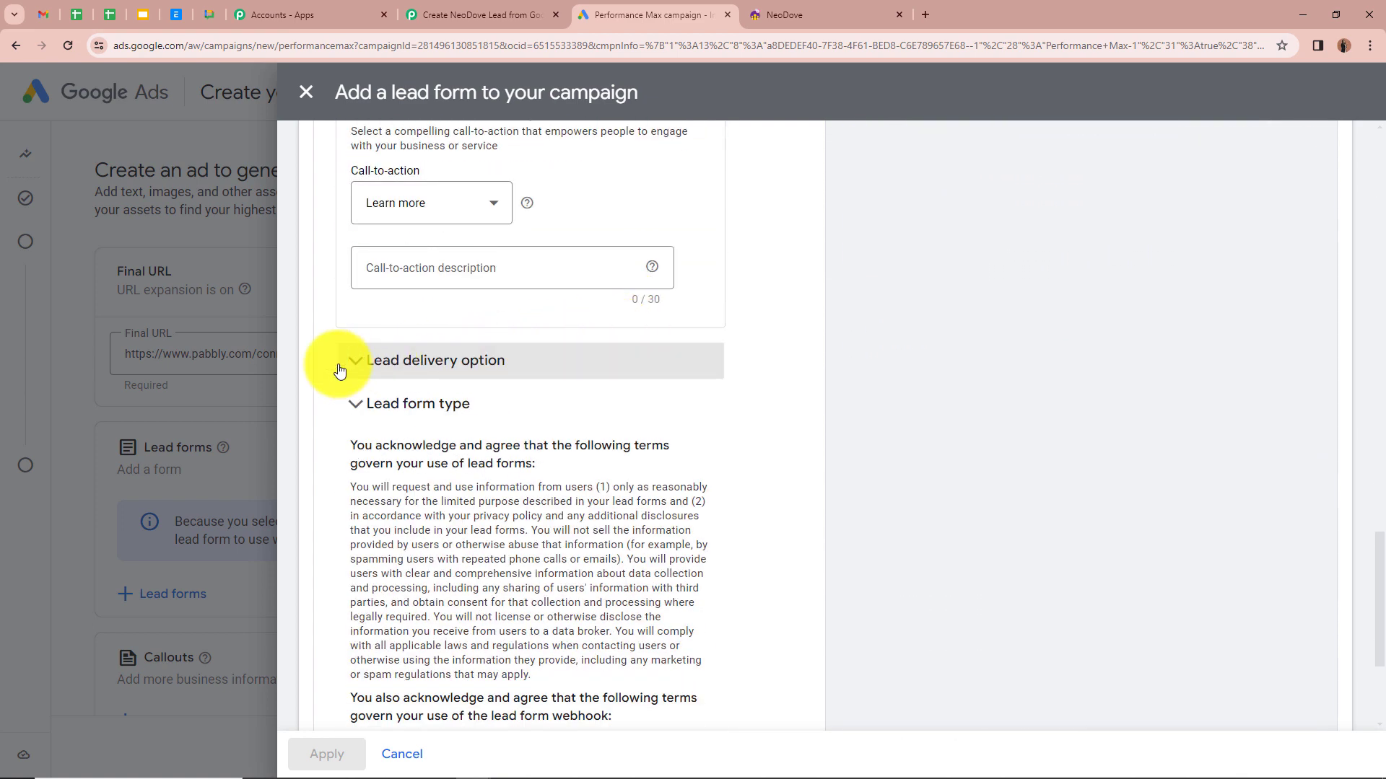
pyautogui.click(545, 364)
pyautogui.scroll(-2, 541, 361)
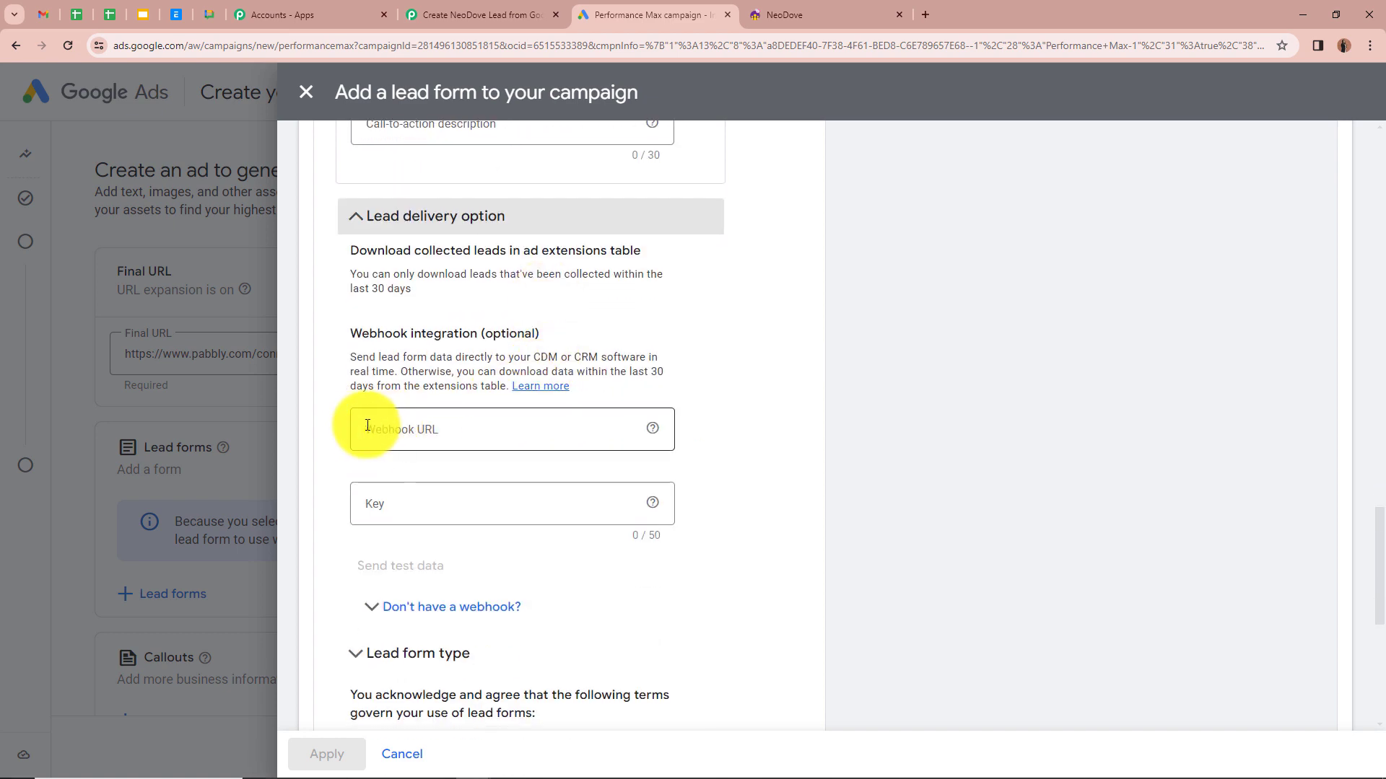
pyautogui.click(502, 427)
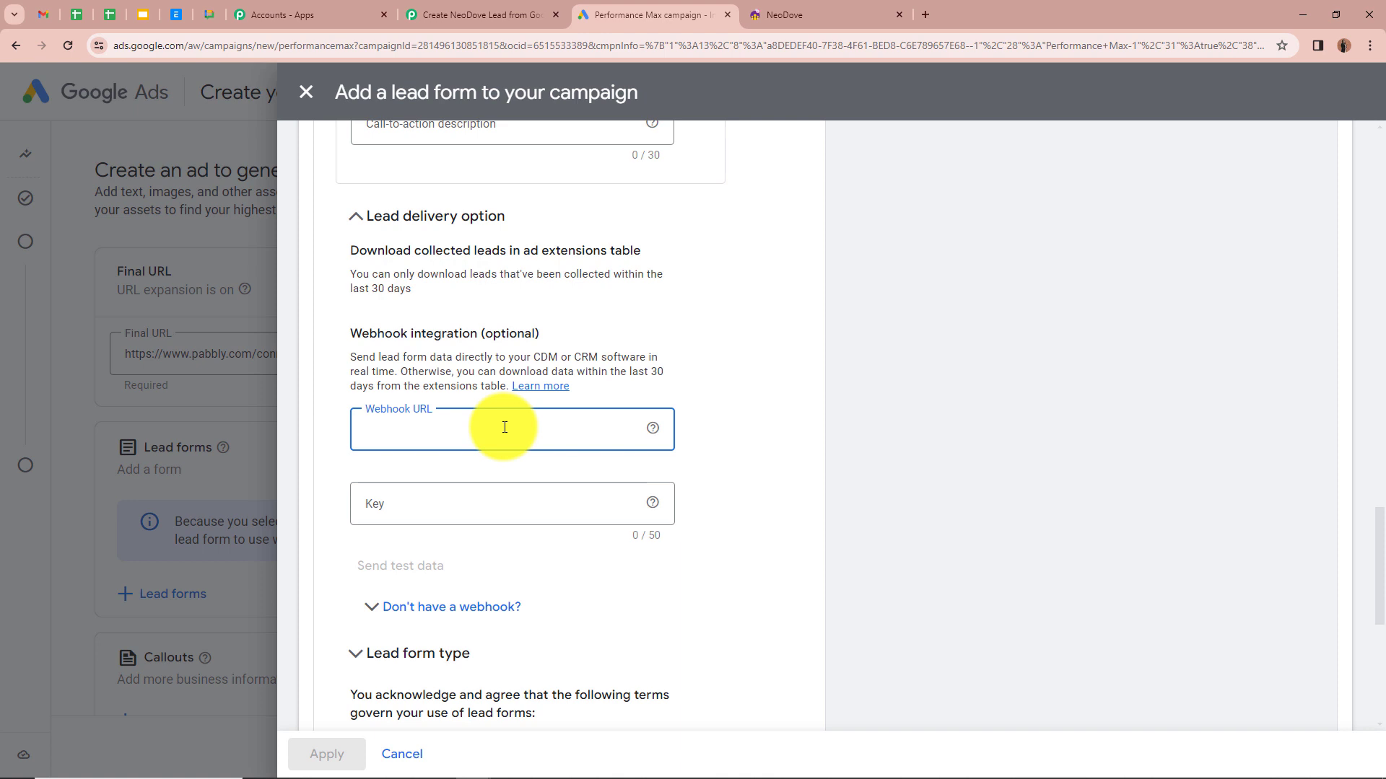
pyautogui.hotkey('ctrl', 'v')
pyautogui.click(495, 498)
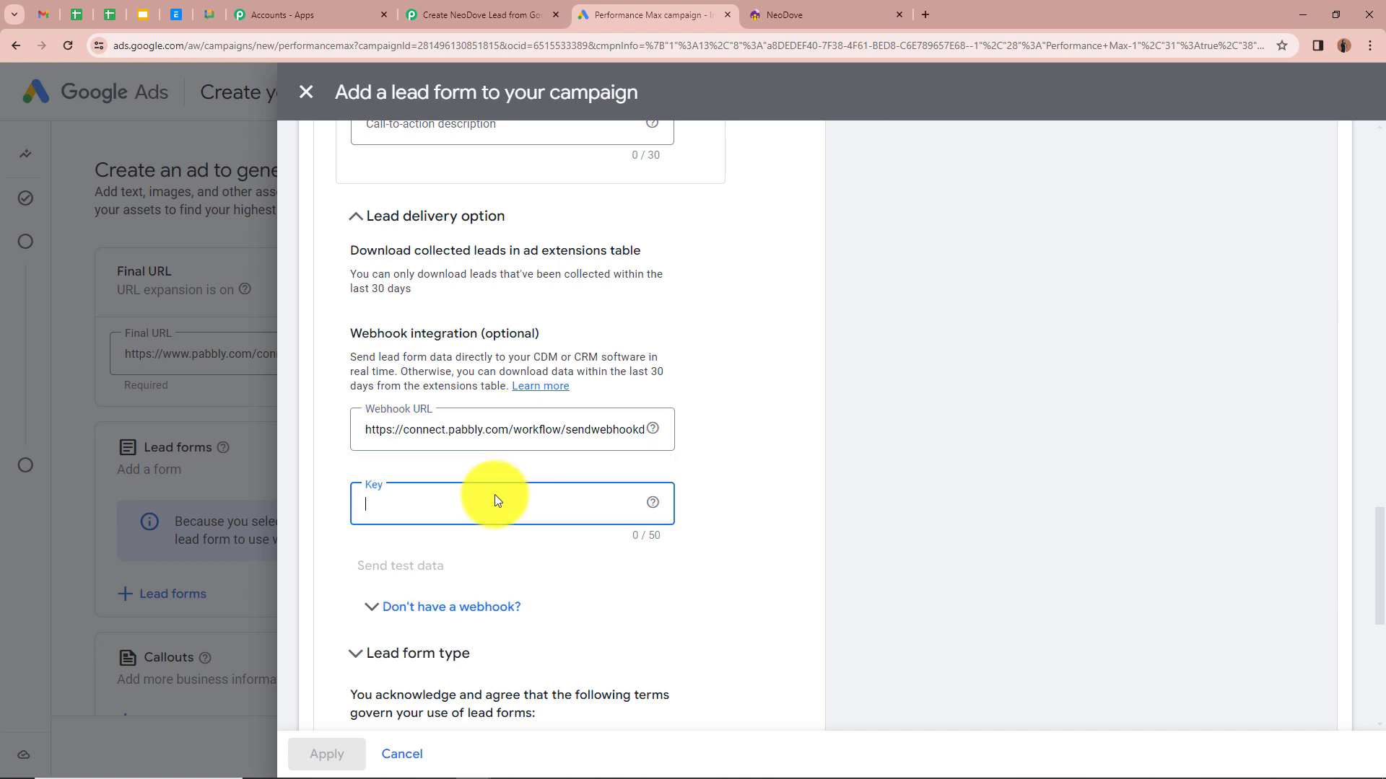
pyautogui.write('12345')
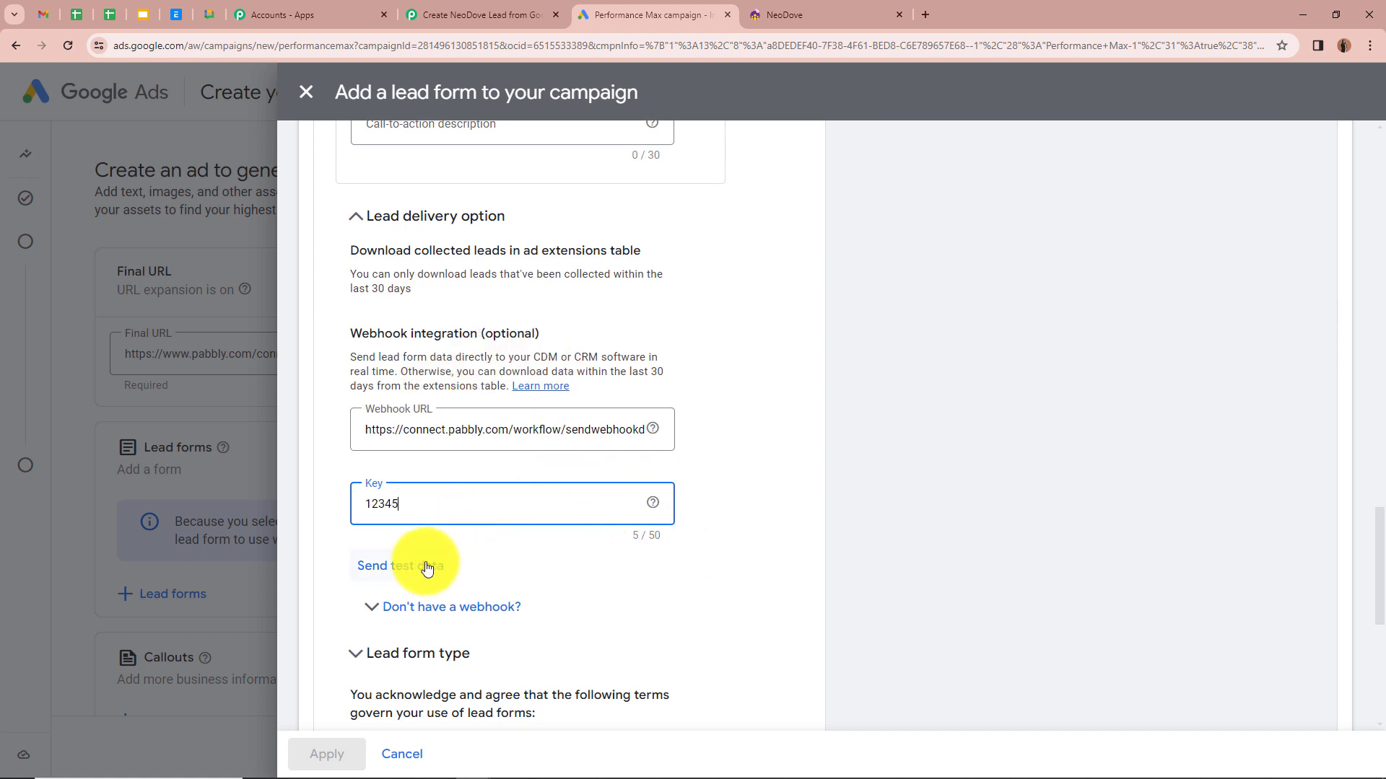
pyautogui.click(410, 574)
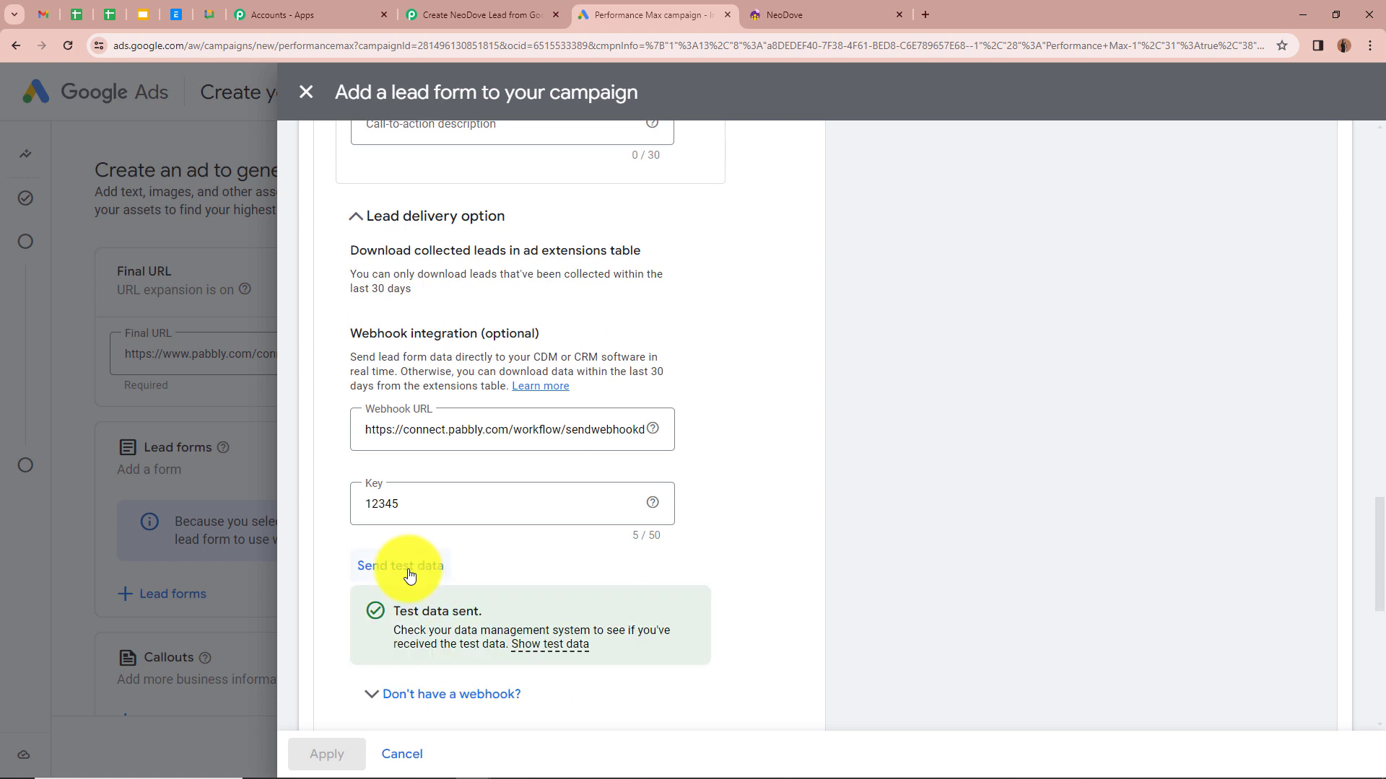
pyautogui.scroll(-2, 408, 570)
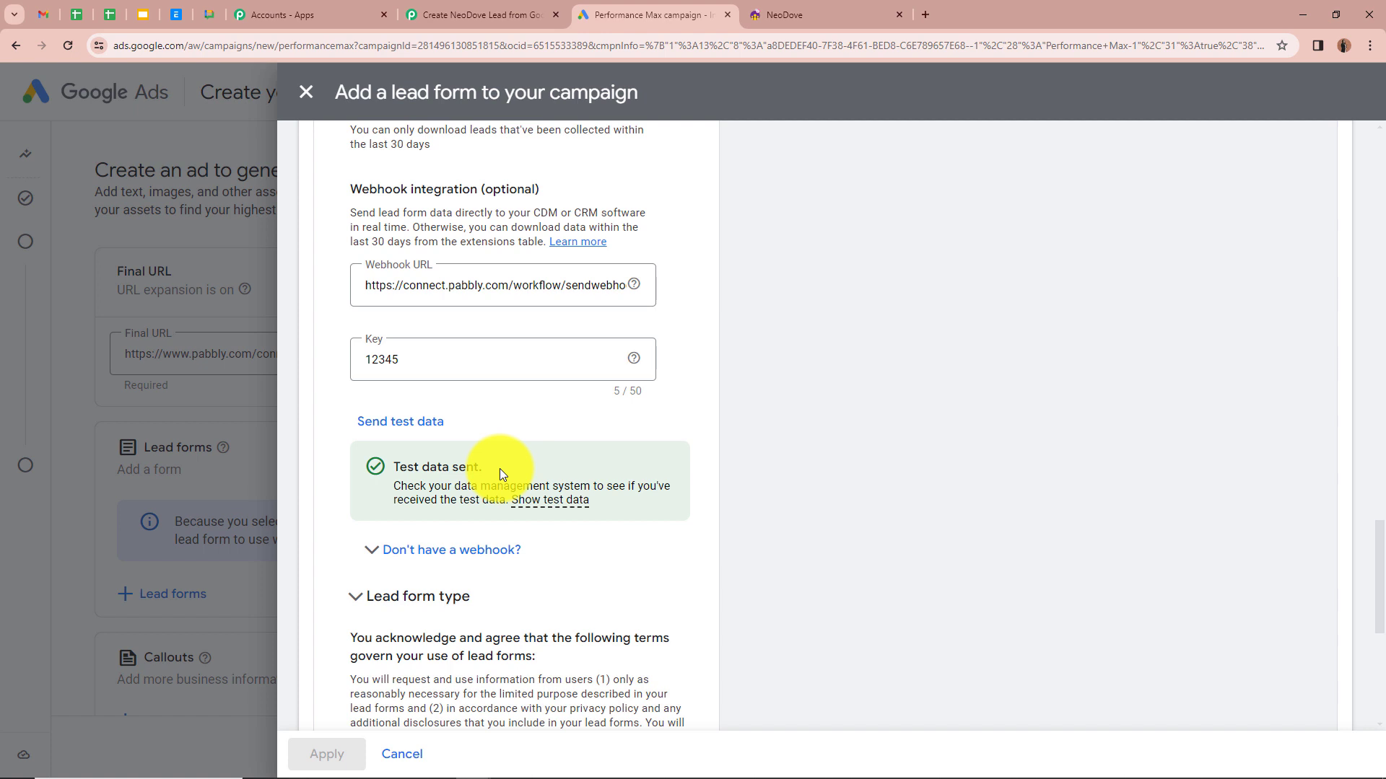
pyautogui.click(478, 15)
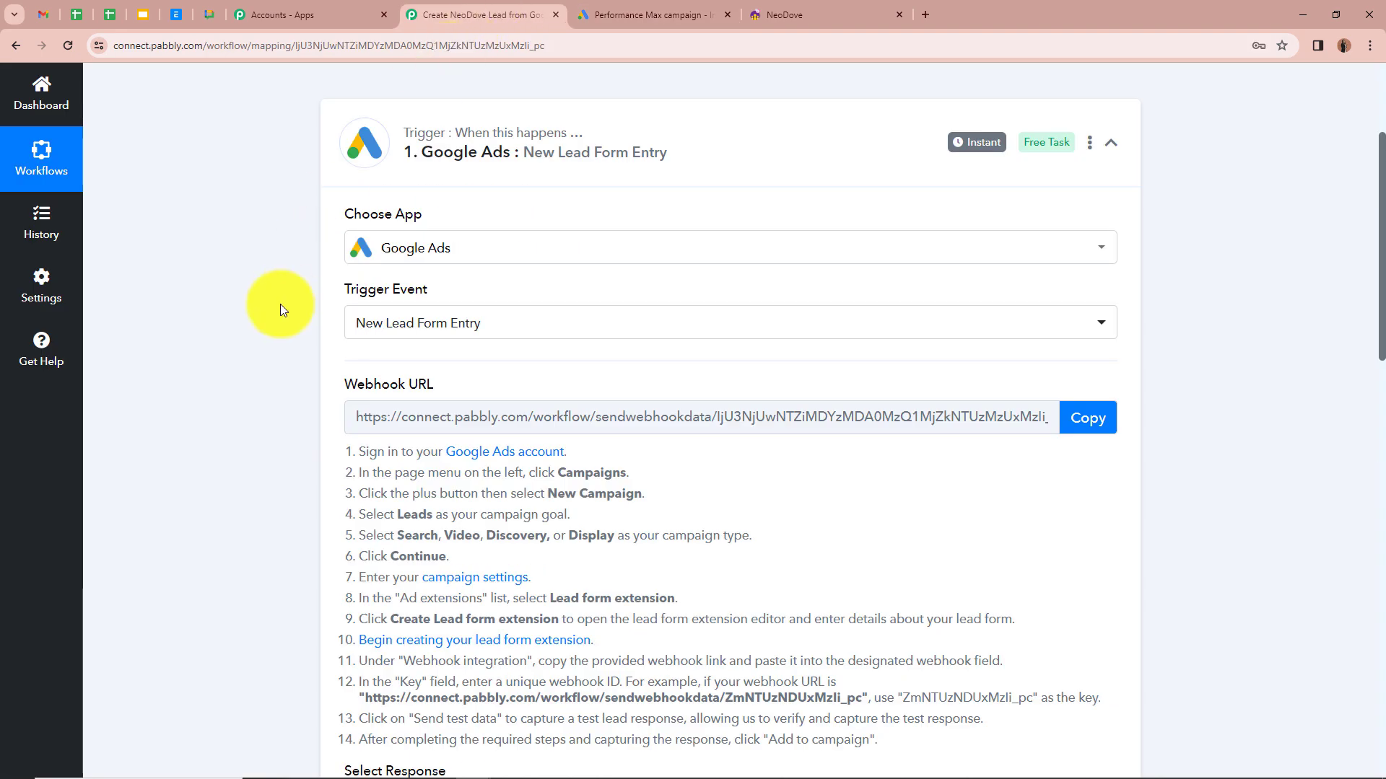
# Step: Check the captured lead's email, phone and last name, then collapse the Google Ads trigger
pyautogui.scroll(-6, 274, 319)
pyautogui.scroll(-2, 274, 319)
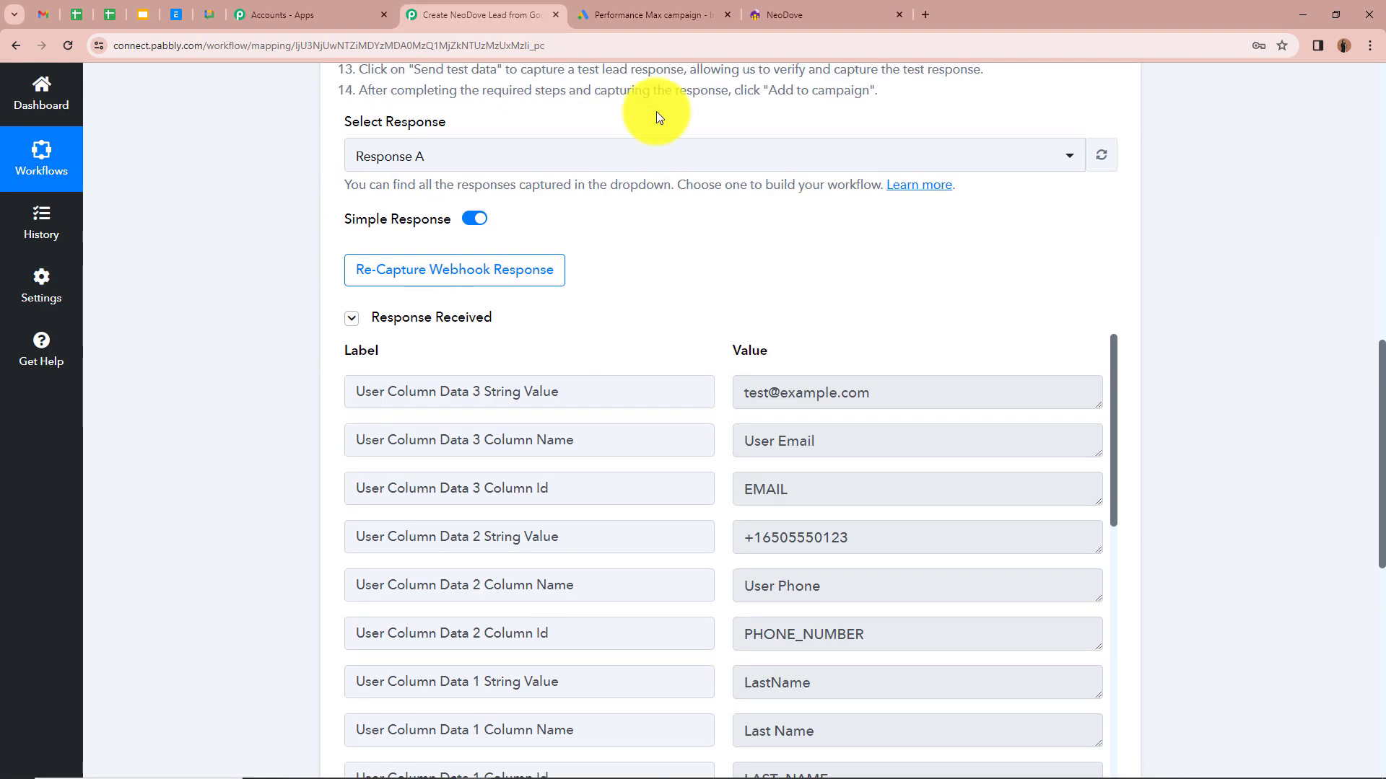
pyautogui.scroll(-1, 342, 360)
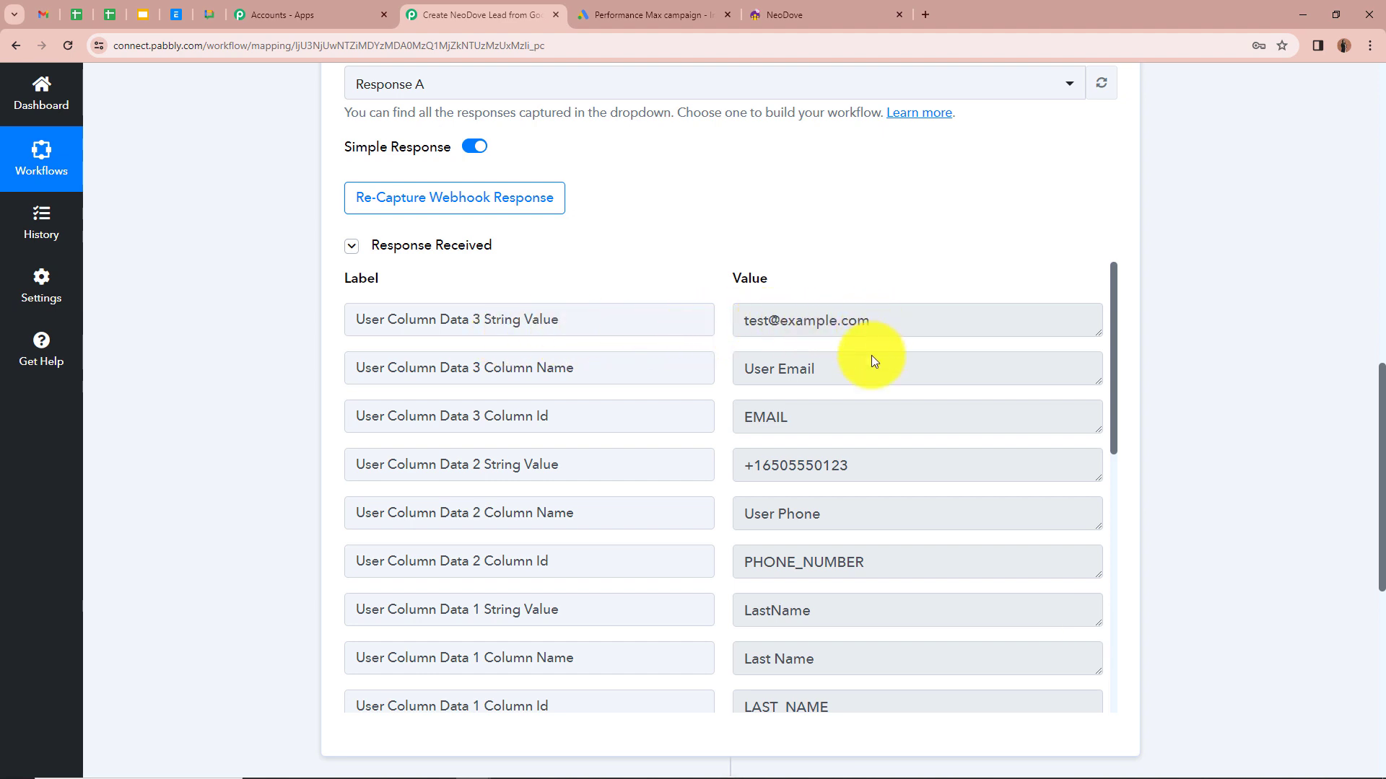
pyautogui.scroll(-1, 621, 467)
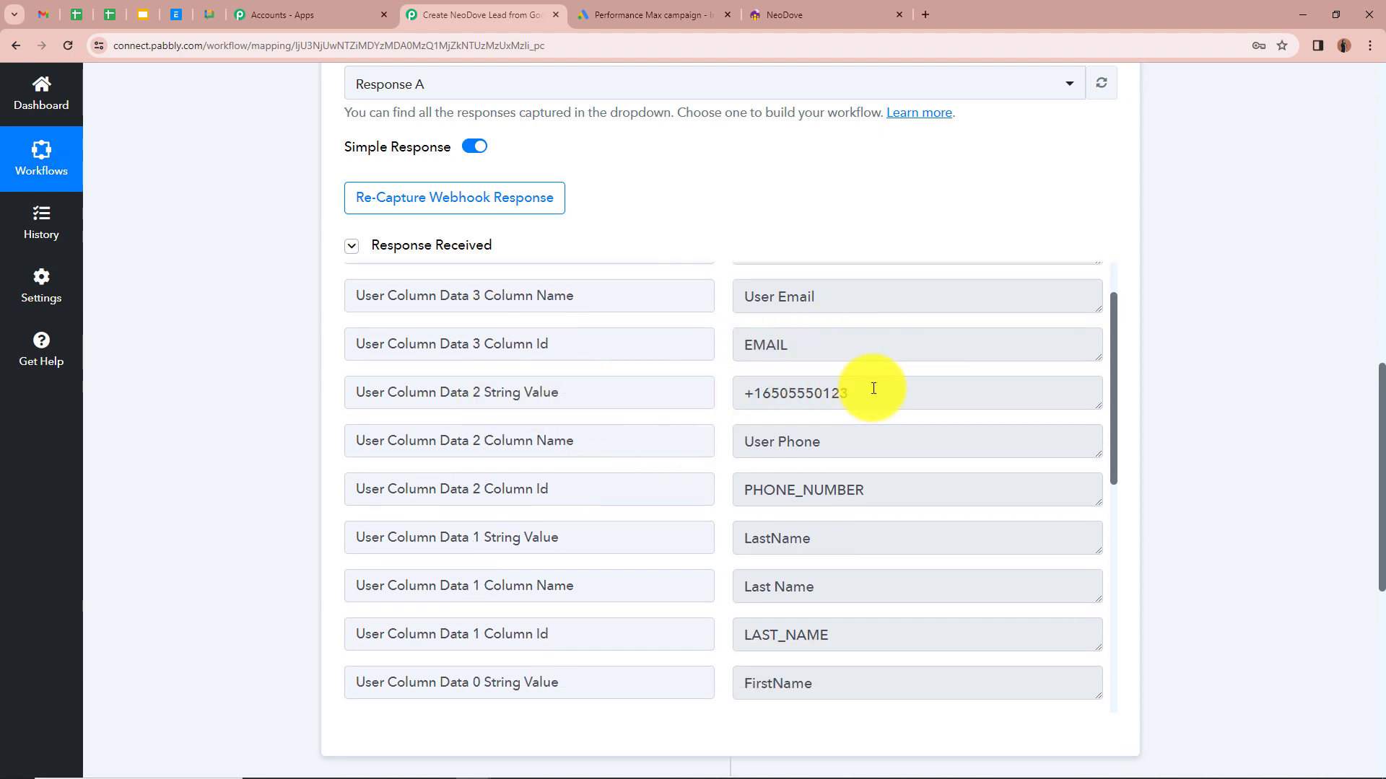
pyautogui.scroll(-1, 895, 386)
pyautogui.scroll(-2, 685, 459)
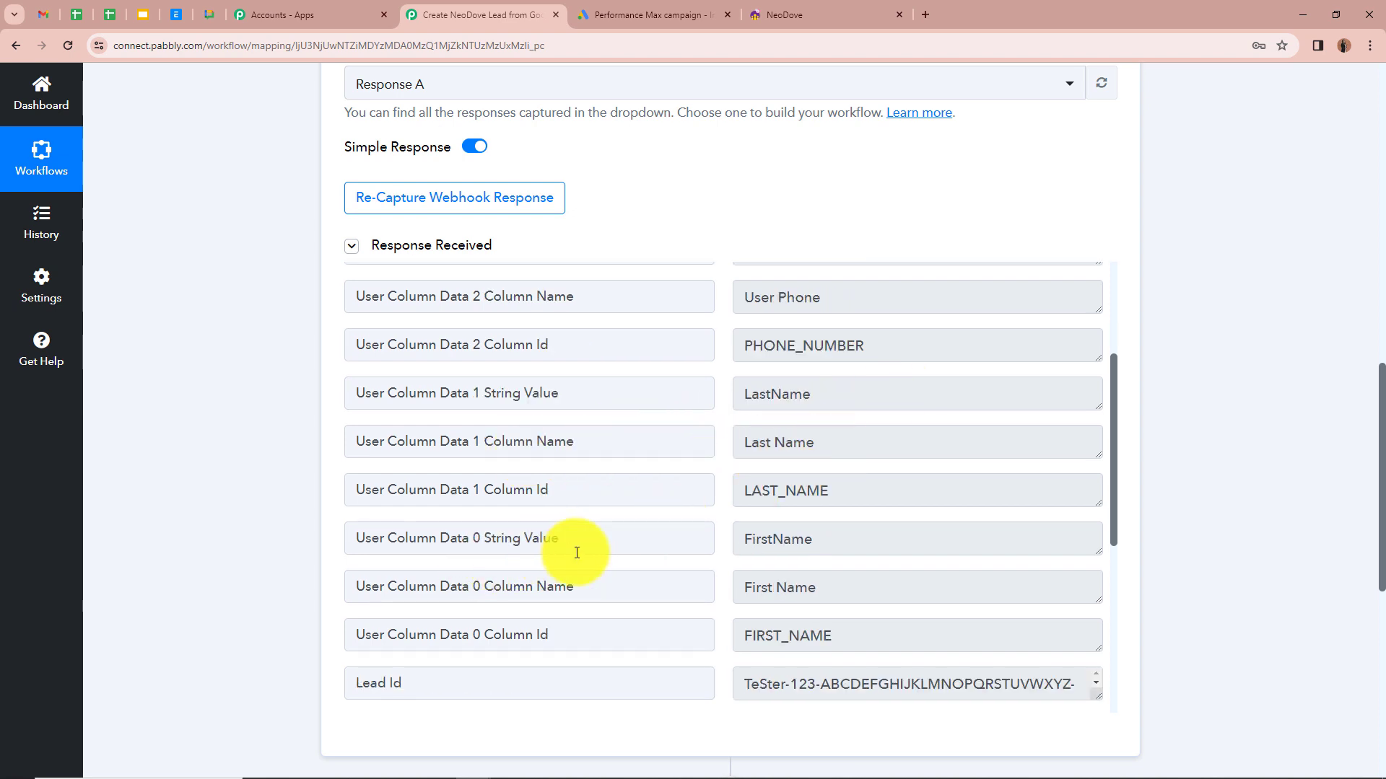
pyautogui.scroll(-4, 897, 557)
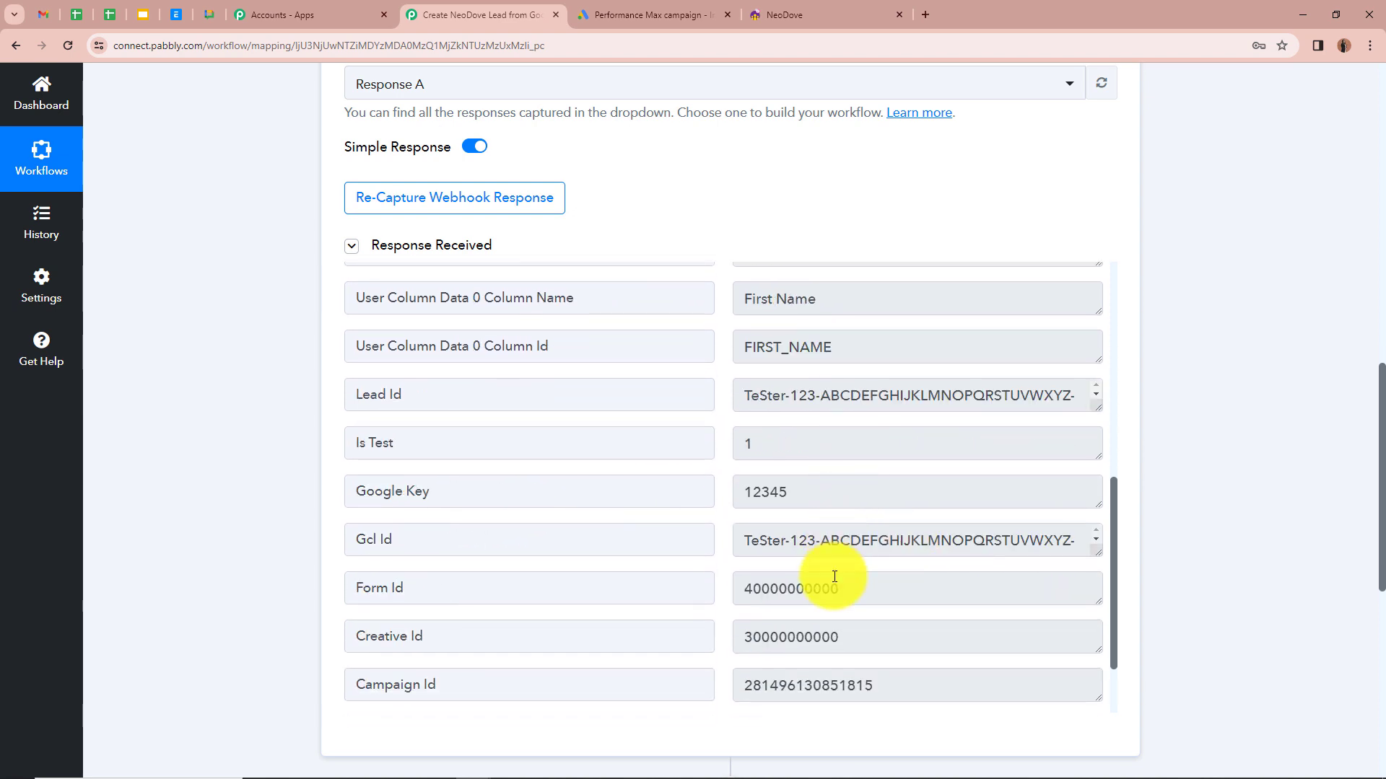
pyautogui.scroll(-2, 835, 577)
pyautogui.scroll(8, 841, 579)
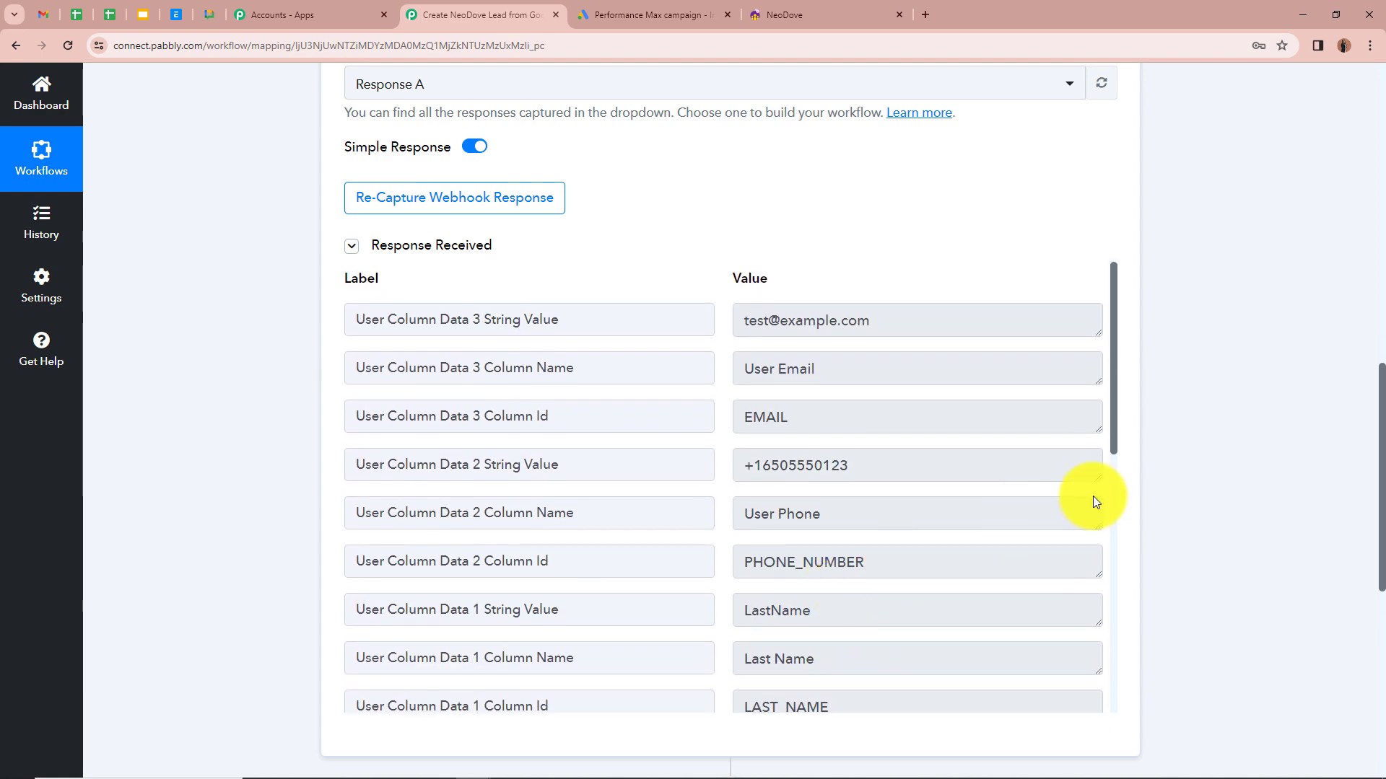
pyautogui.scroll(10, 1209, 468)
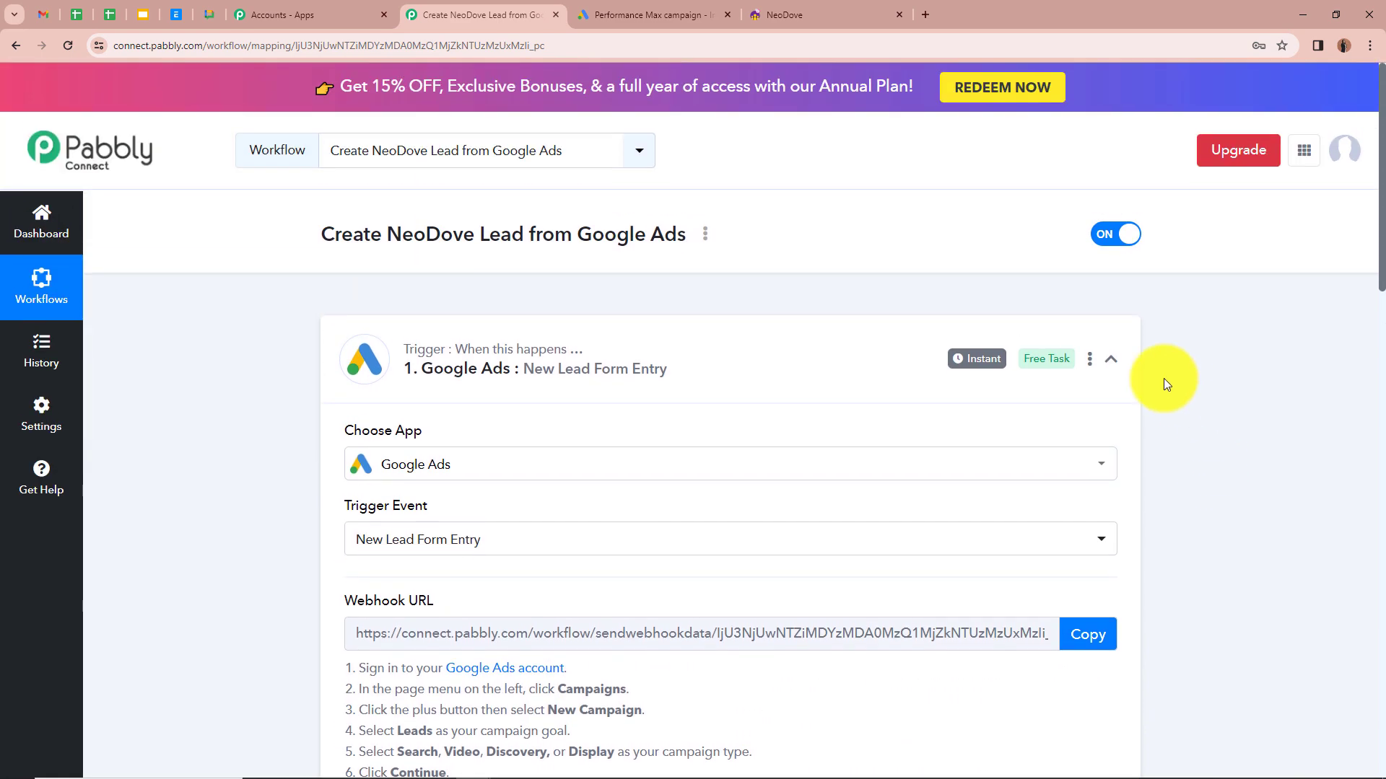
pyautogui.click(1110, 359)
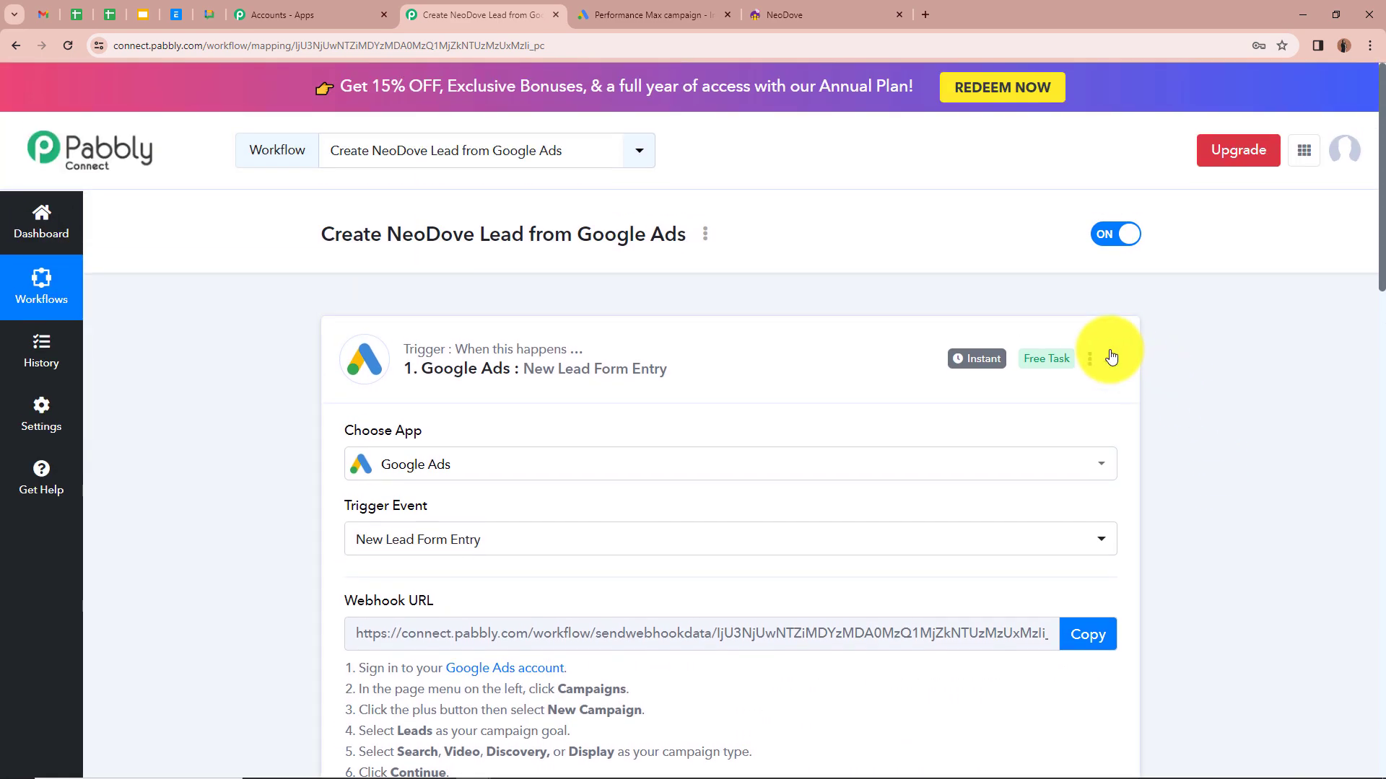
pyautogui.scroll(-2, 639, 304)
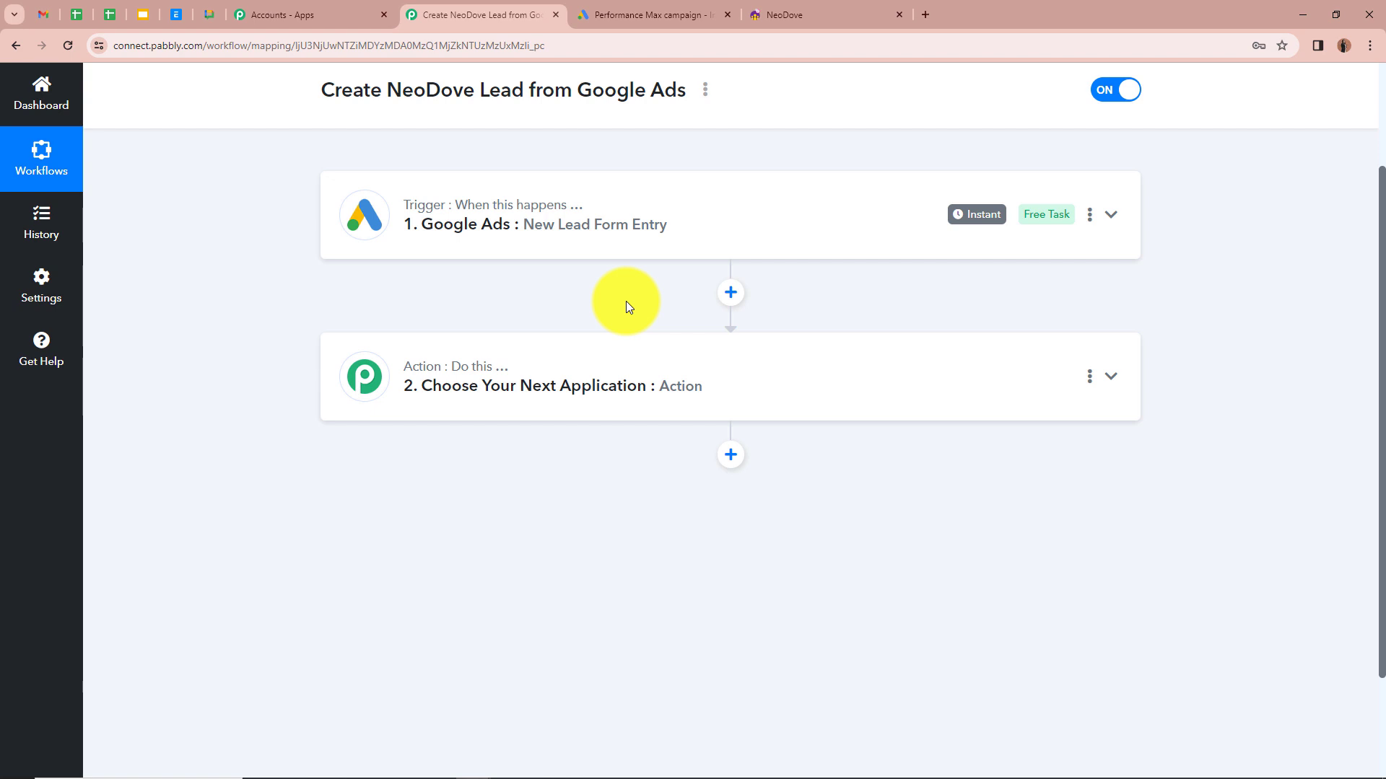
# Step: Set the action step to NeoDove with the Create Lead event
pyautogui.click(1112, 378)
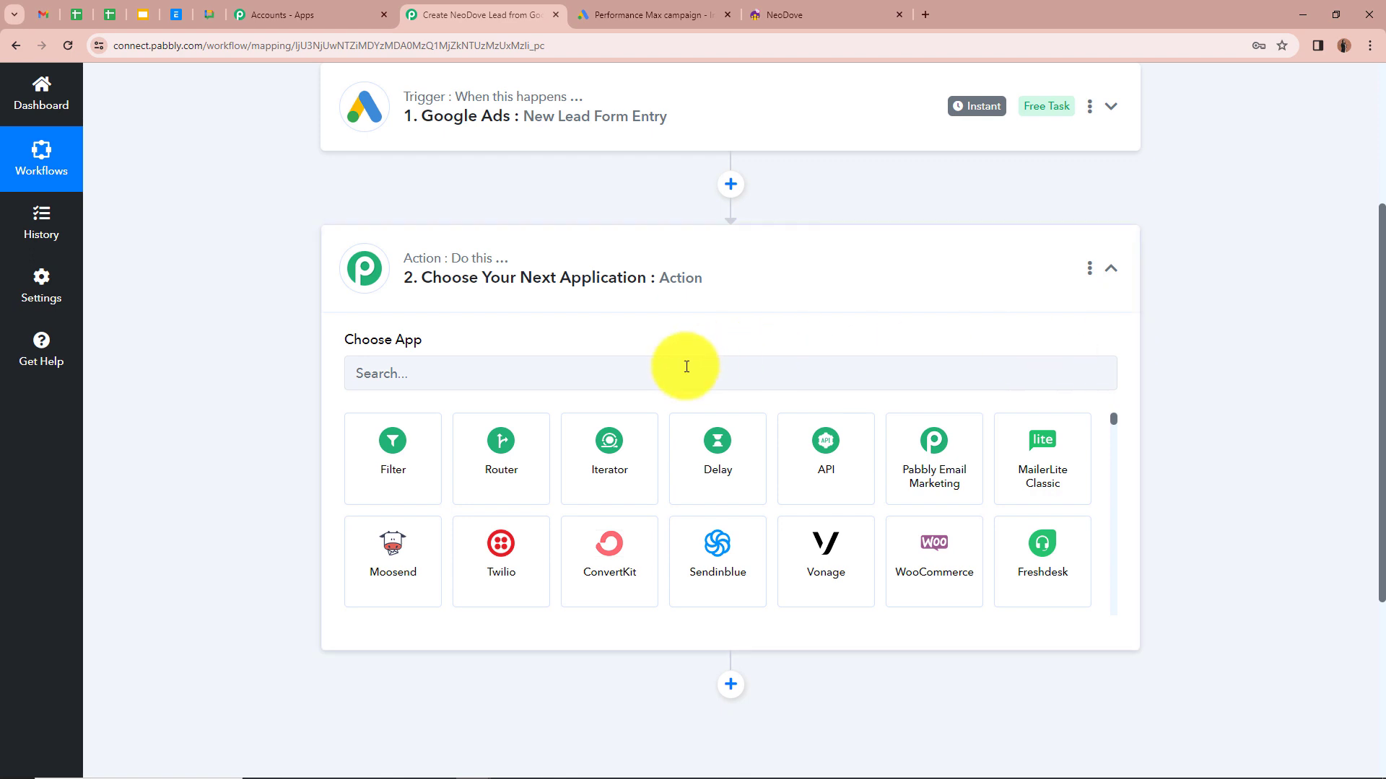
pyautogui.click(615, 369)
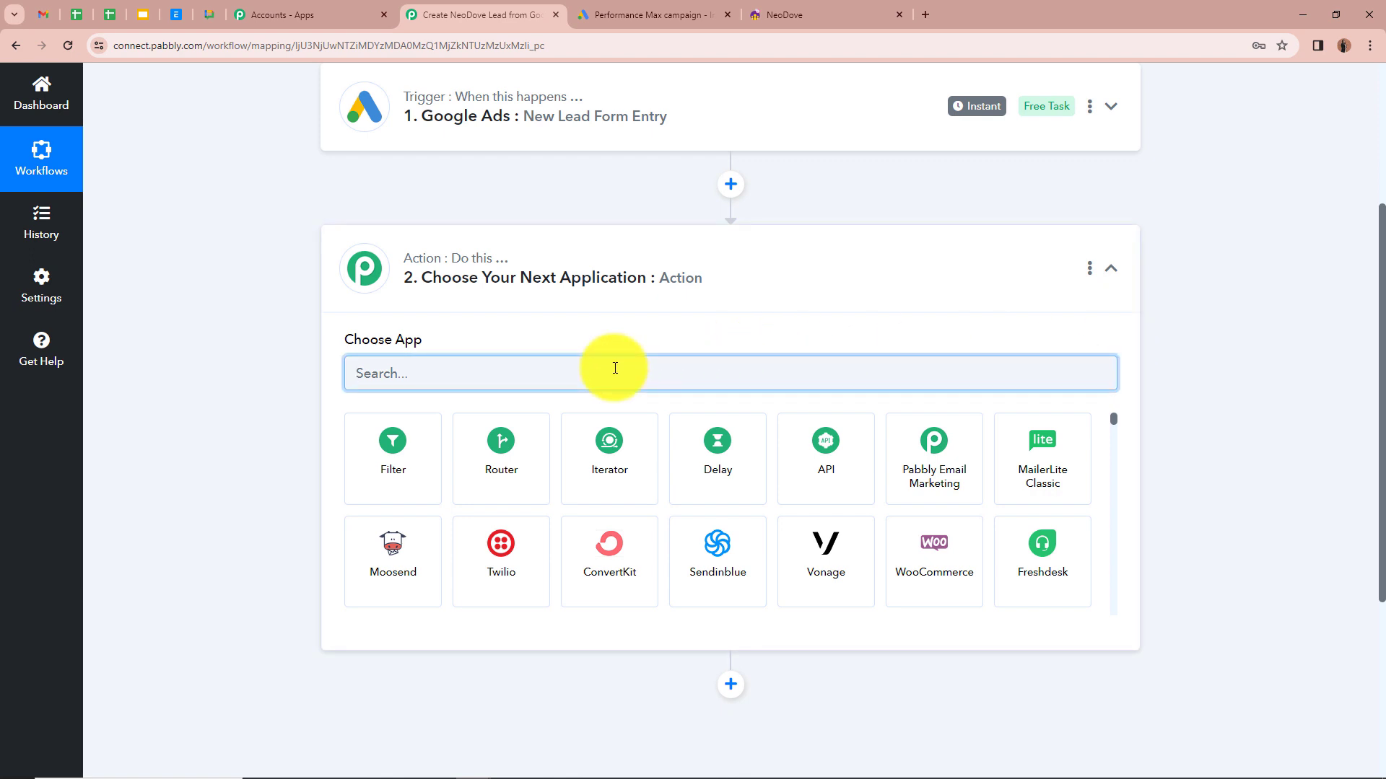
pyautogui.write('NeoD')
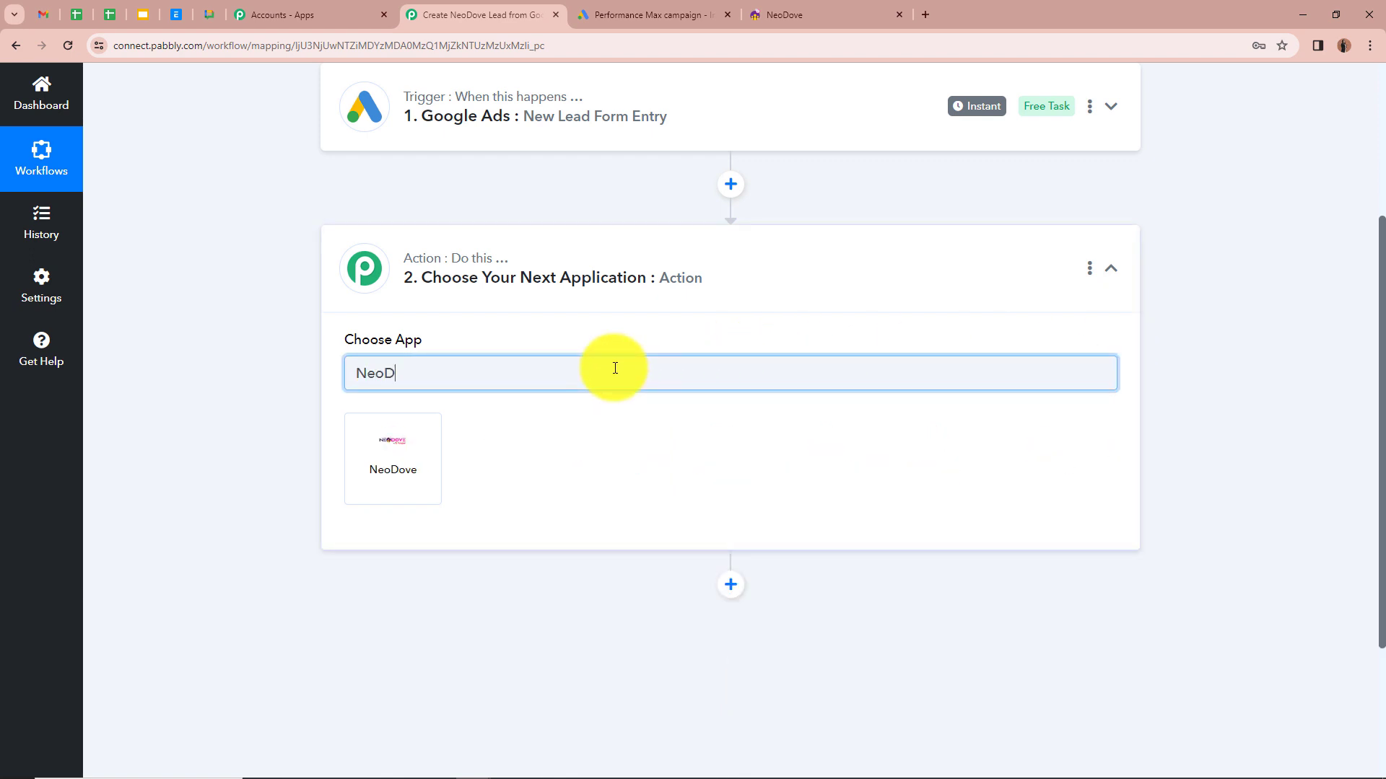
pyautogui.click(392, 457)
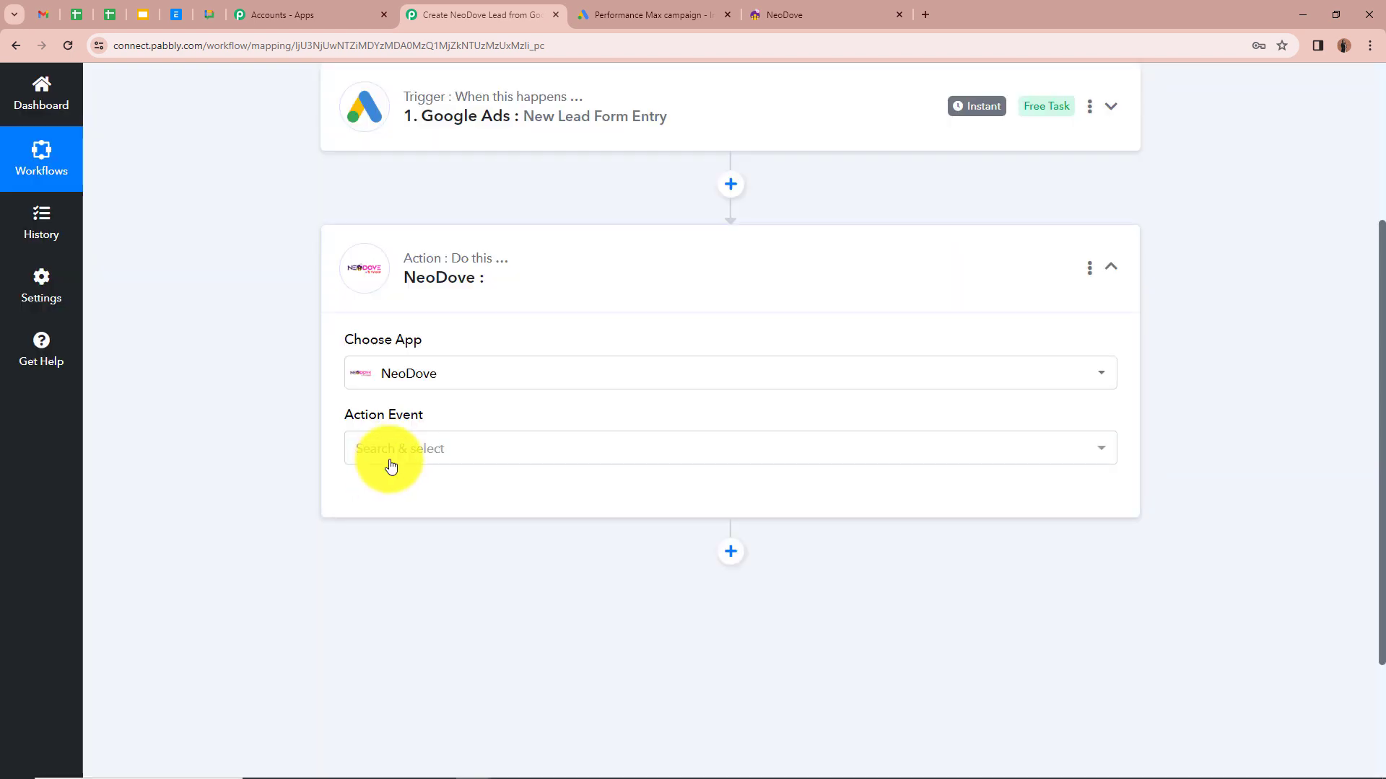
pyautogui.click(408, 455)
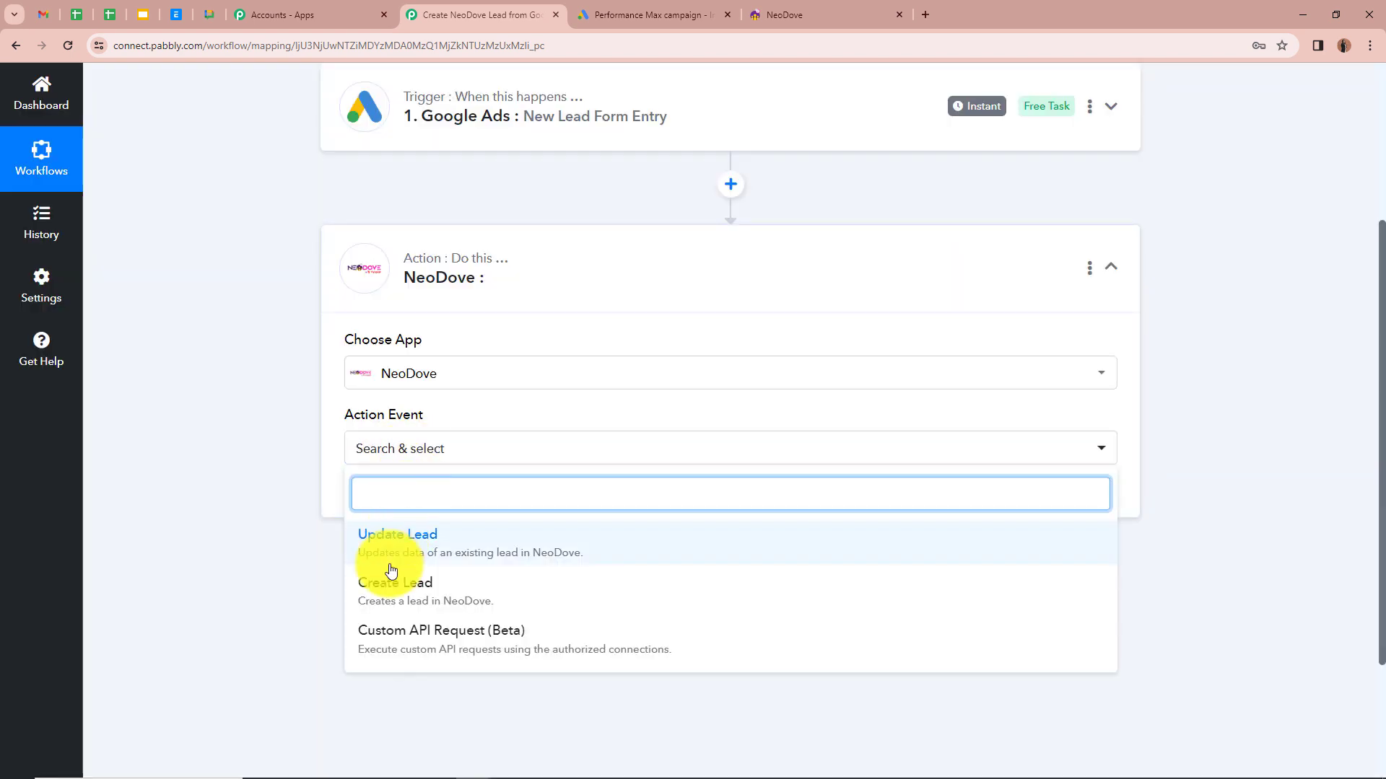
pyautogui.click(494, 599)
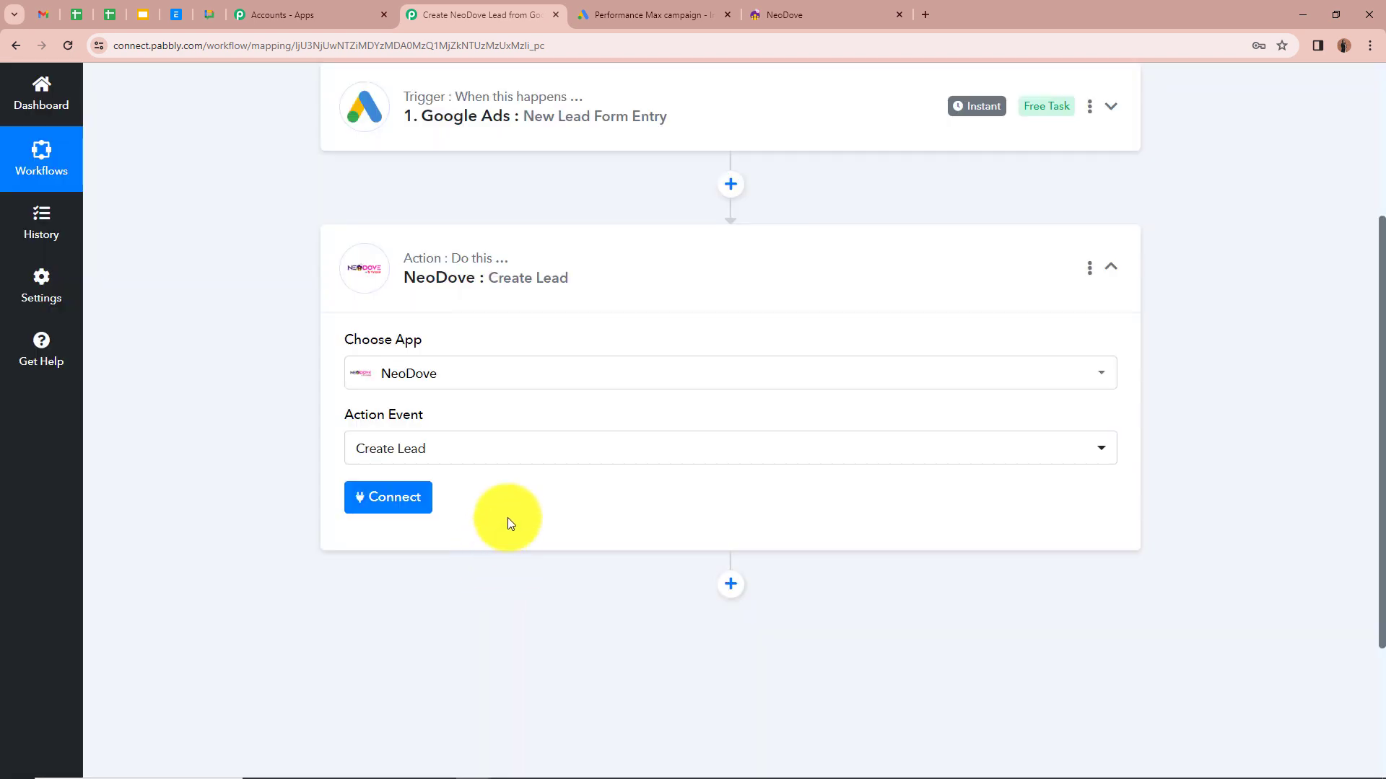
# Step: Connect the NeoDove account to reveal the Integration ID field and its hint
pyautogui.click(366, 509)
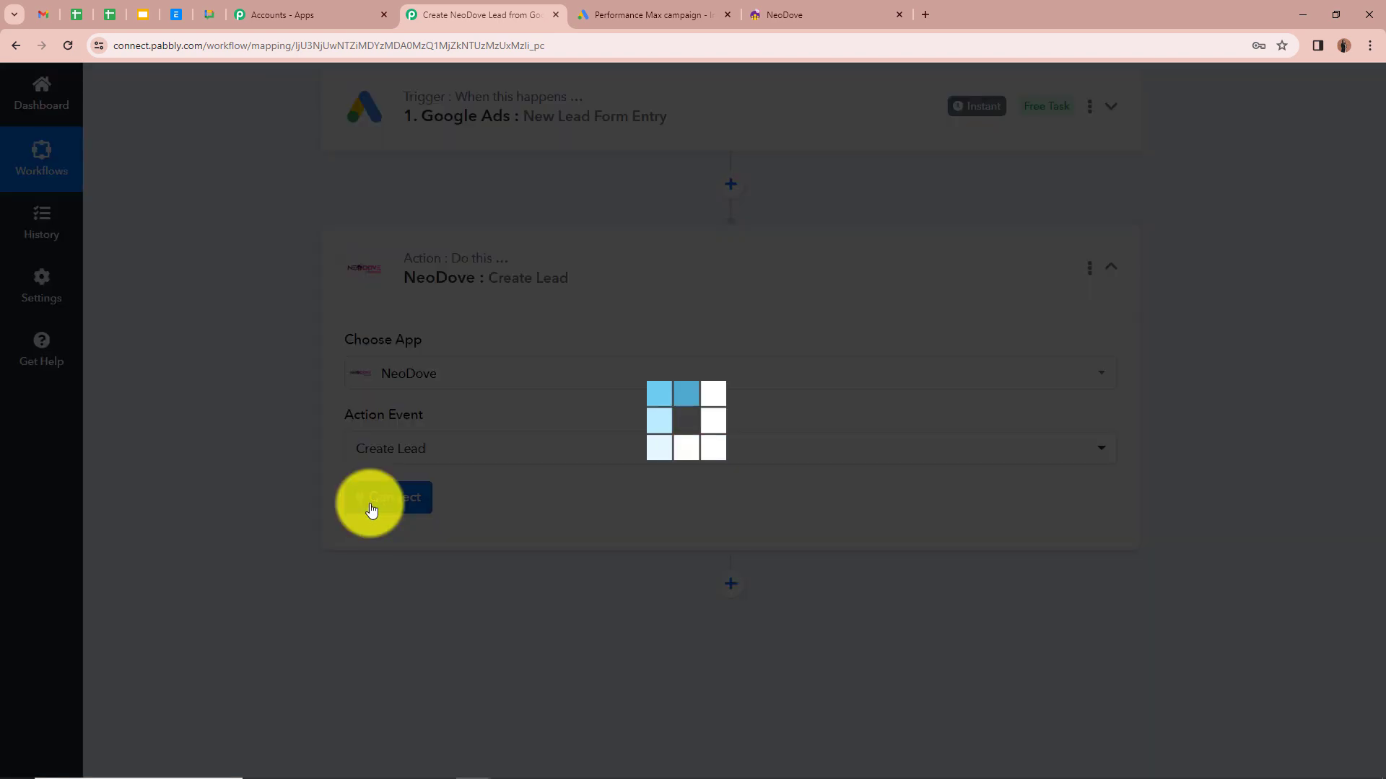
pyautogui.scroll(-3, 256, 505)
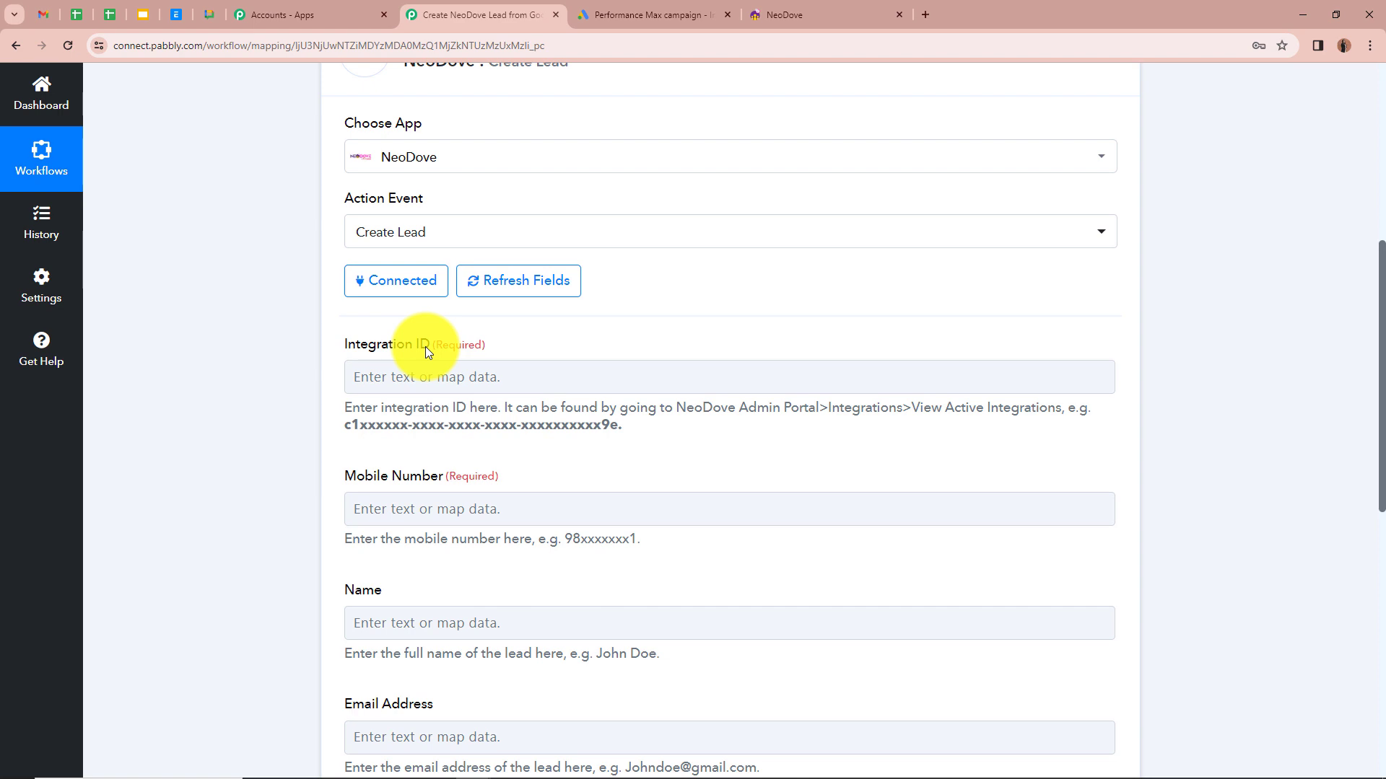
pyautogui.click(430, 388)
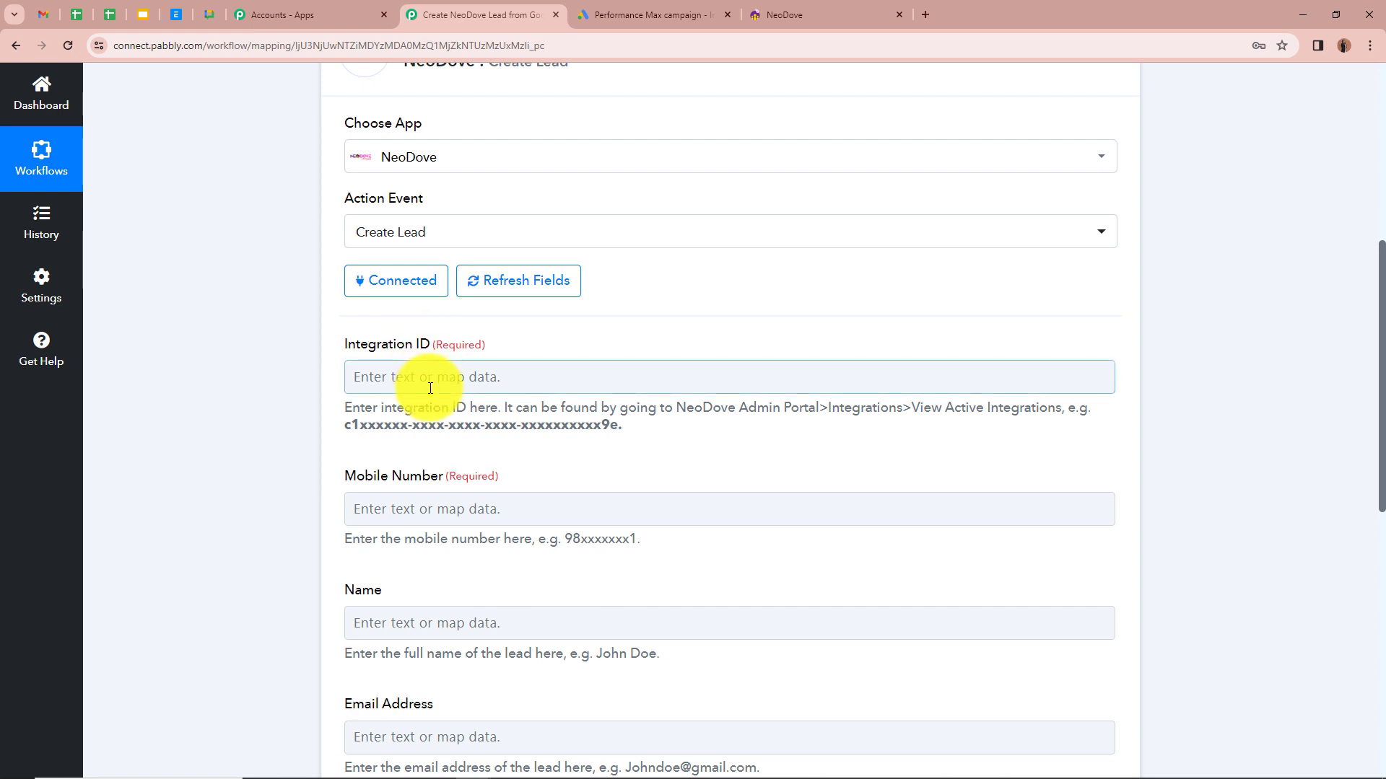
pyautogui.moveTo(344, 405); pyautogui.dragTo(669, 436)
# Step: In NeoDove, open Active Integrations and expand the CUSTOM_INTEGRATION entry's details
pyautogui.click(799, 10)
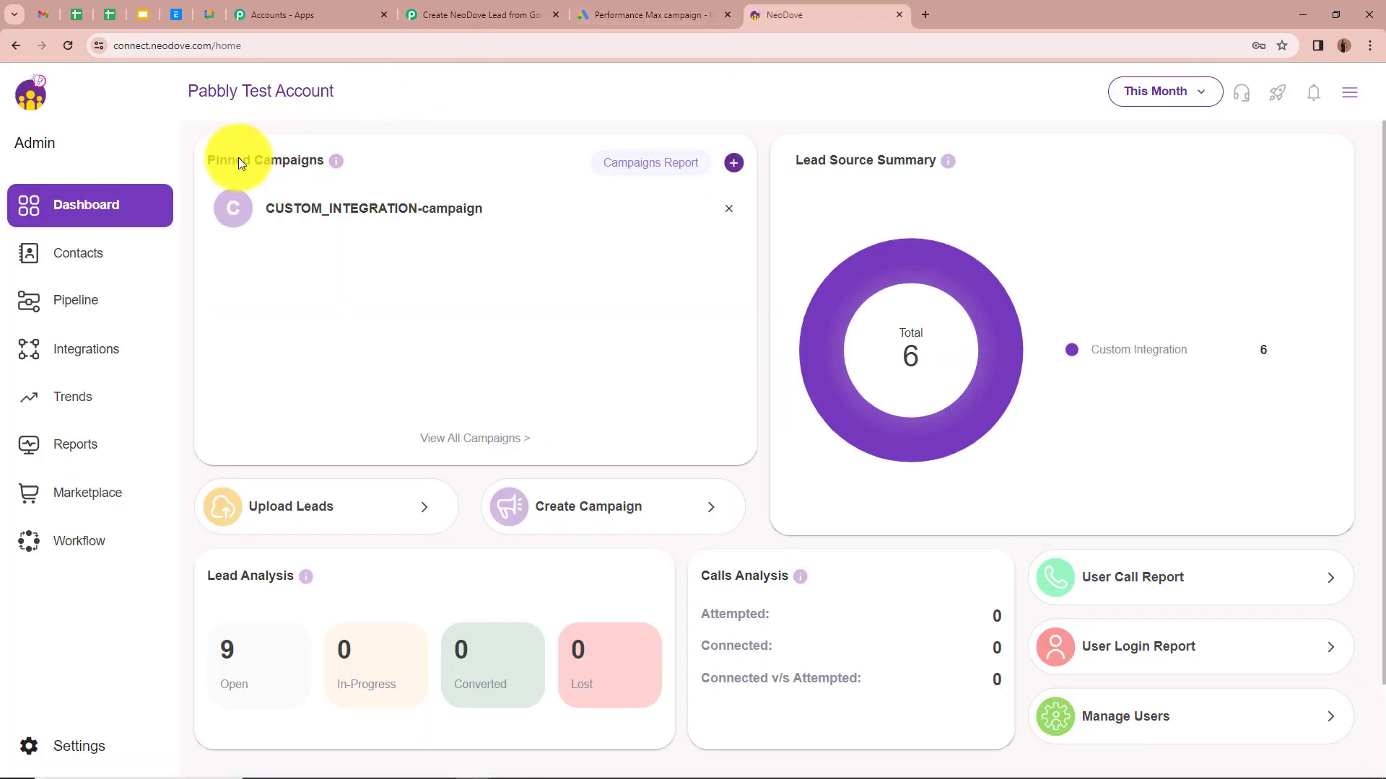
pyautogui.click(87, 357)
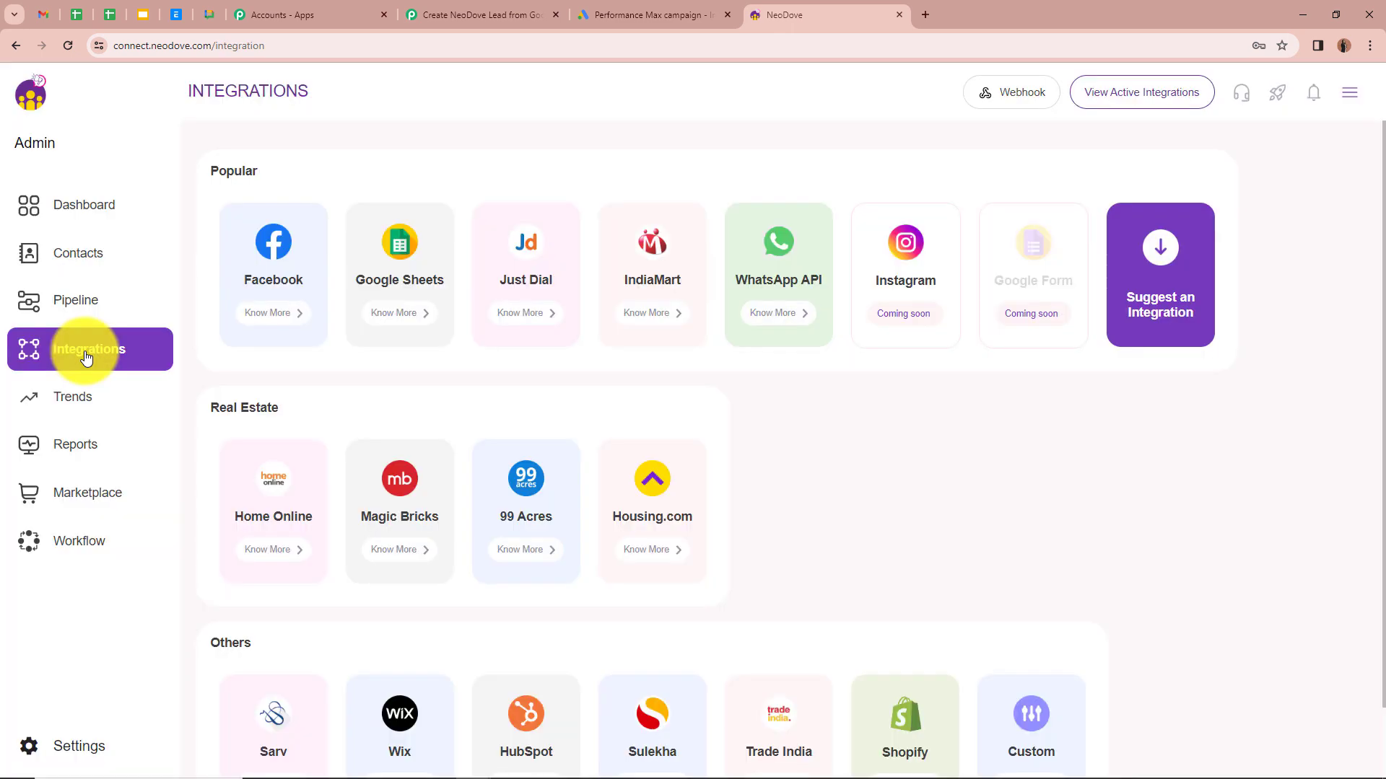
pyautogui.click(1142, 99)
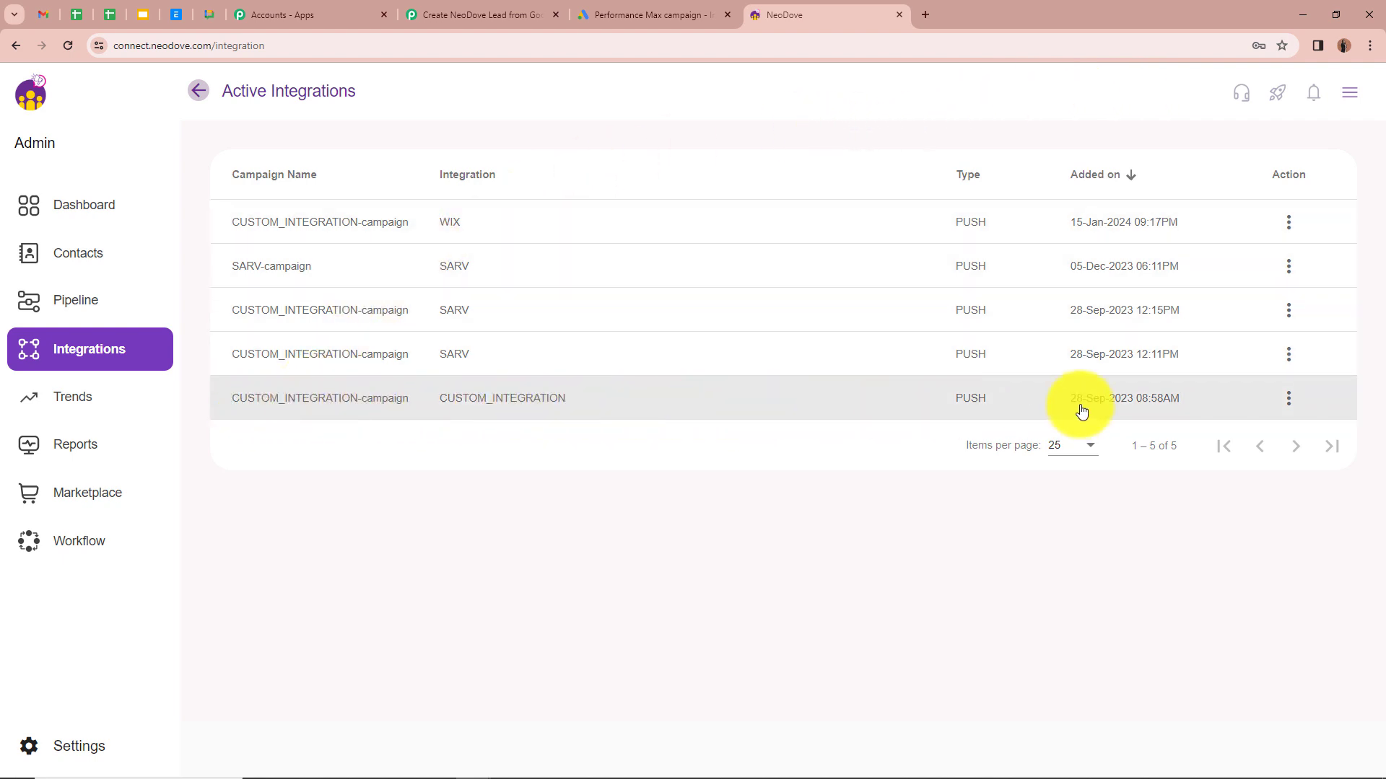
pyautogui.click(599, 402)
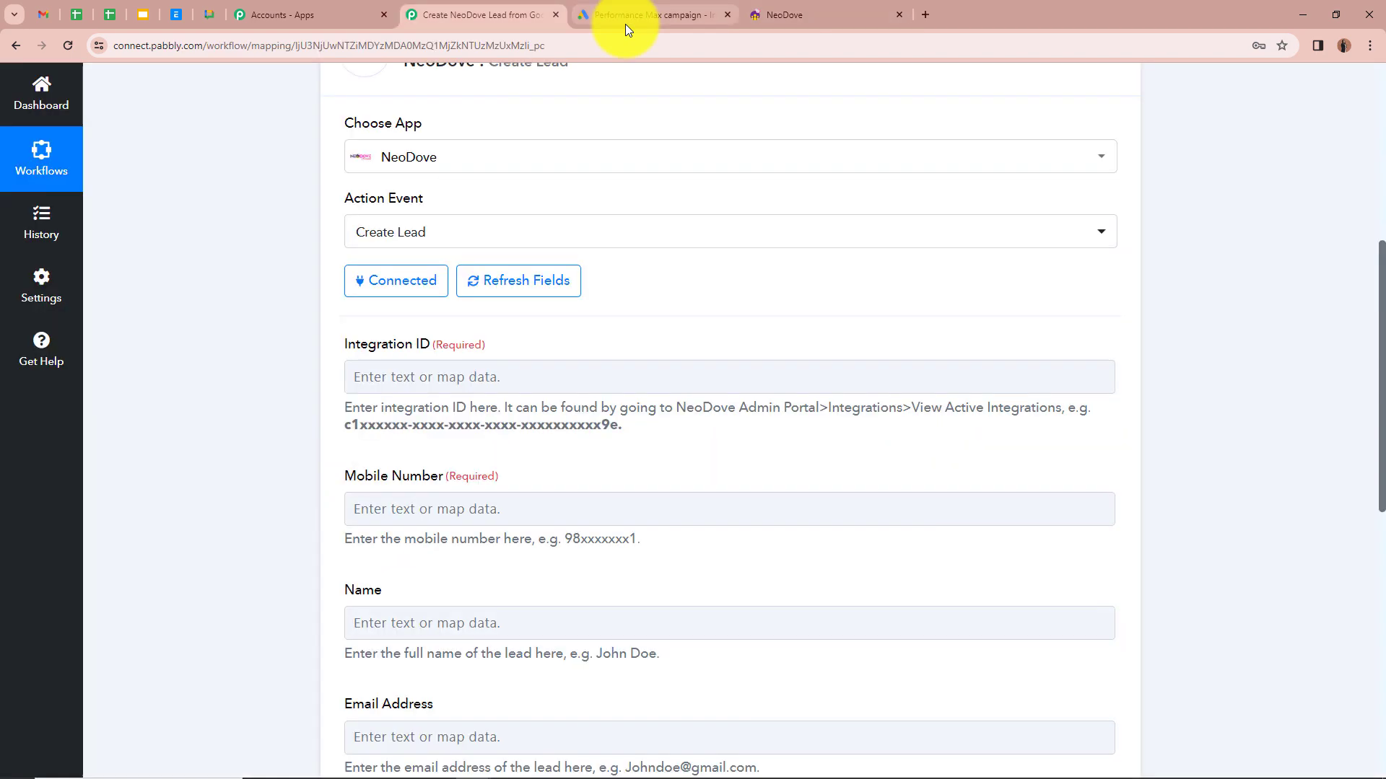
pyautogui.moveTo(347, 423); pyautogui.dragTo(686, 424)
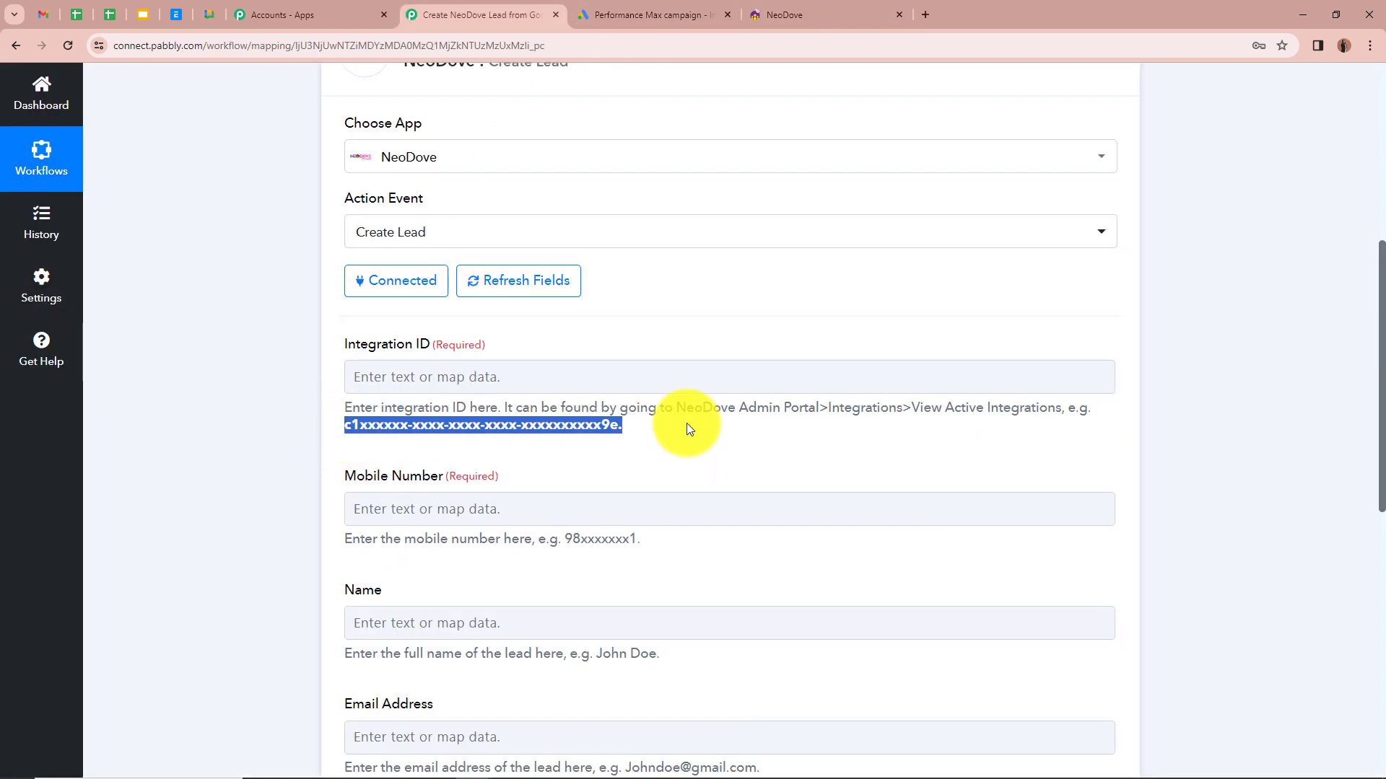
# Step: Copy the integration ID from the endpoint address and return to Pabbly's Integration ID field
pyautogui.click(851, 7)
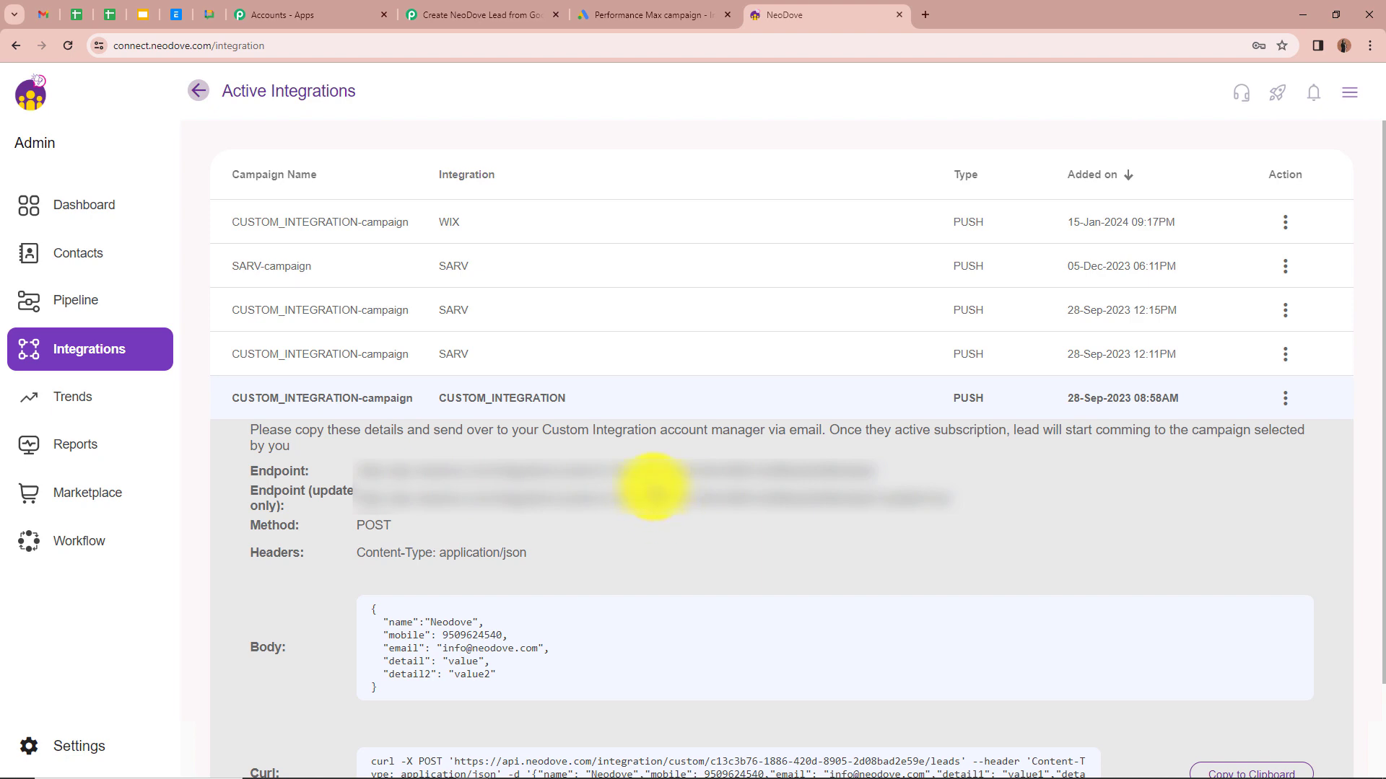
pyautogui.moveTo(602, 472); pyautogui.dragTo(837, 468)
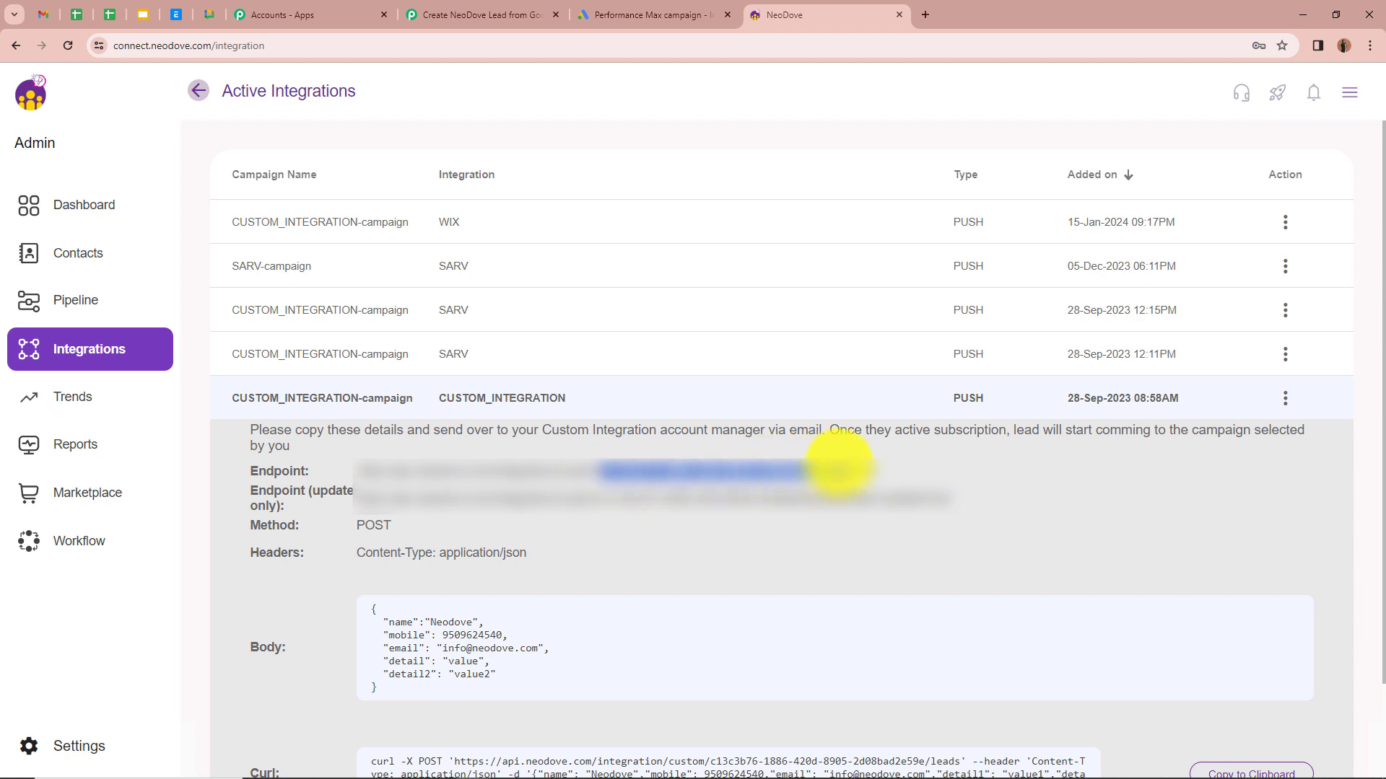
pyautogui.rightClick(837, 468)
pyautogui.click(882, 477)
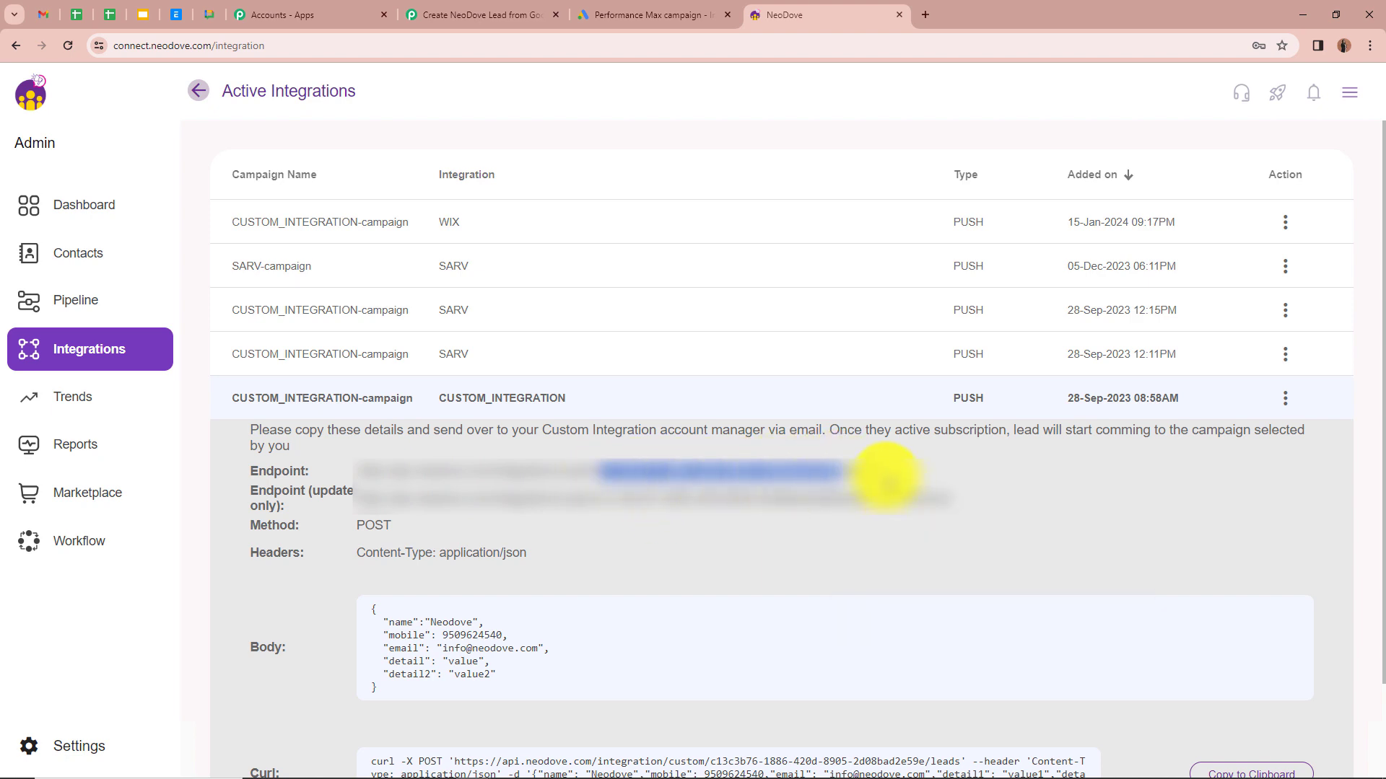
pyautogui.click(454, 11)
pyautogui.rightClick(587, 376)
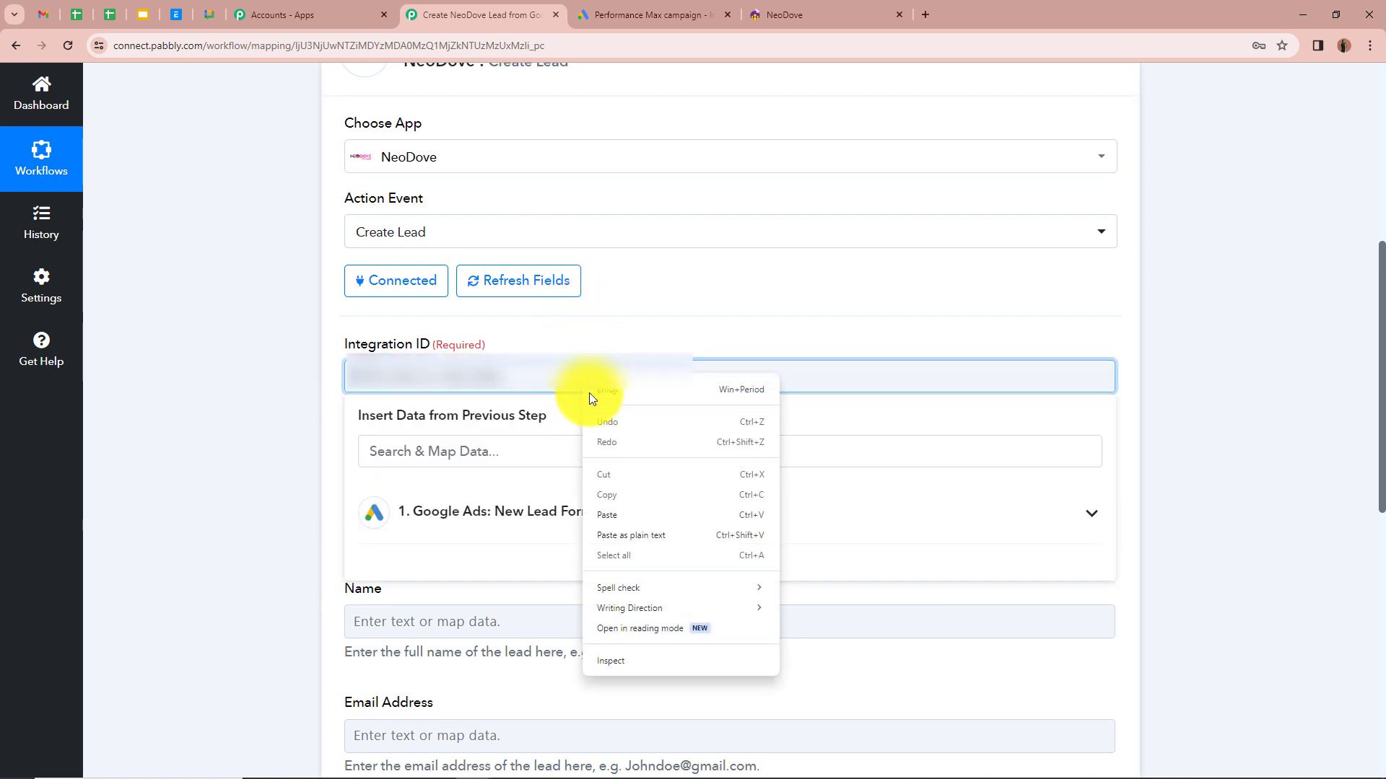
# Step: Paste the copied NeoDove integration ID into Integration ID
pyautogui.click(635, 518)
pyautogui.click(283, 410)
pyautogui.scroll(-2, 260, 405)
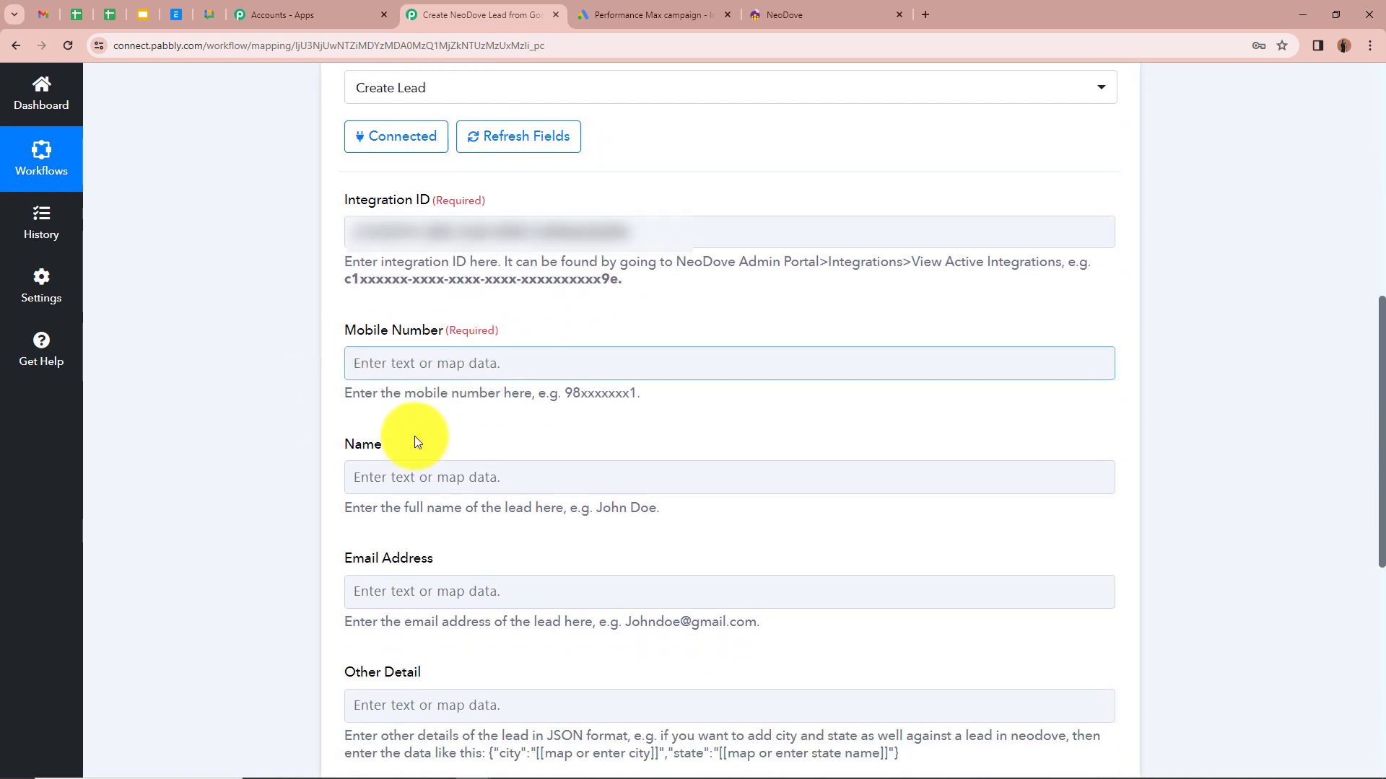
pyautogui.scroll(-3, 520, 555)
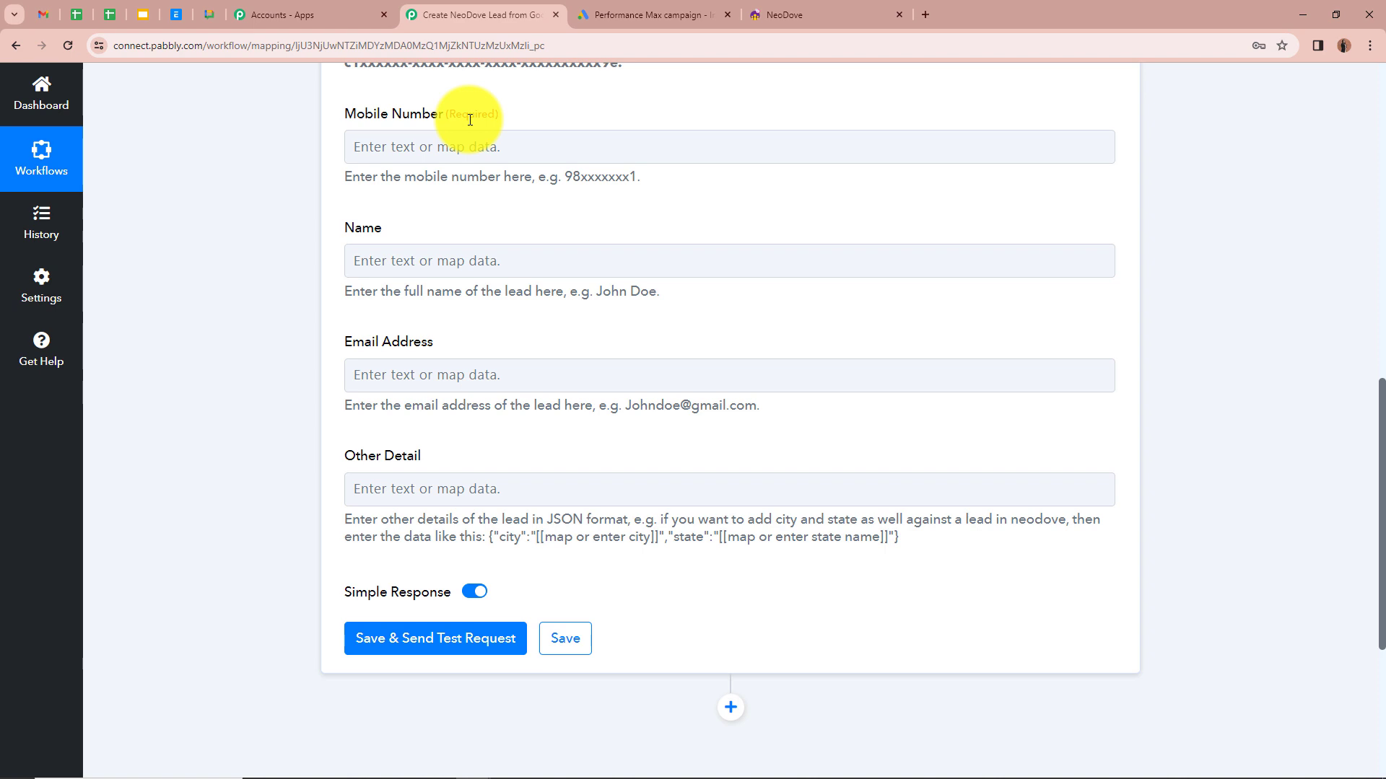
# Step: Map Mobile Number to the lead's User Column Data 2 String Value
pyautogui.click(434, 147)
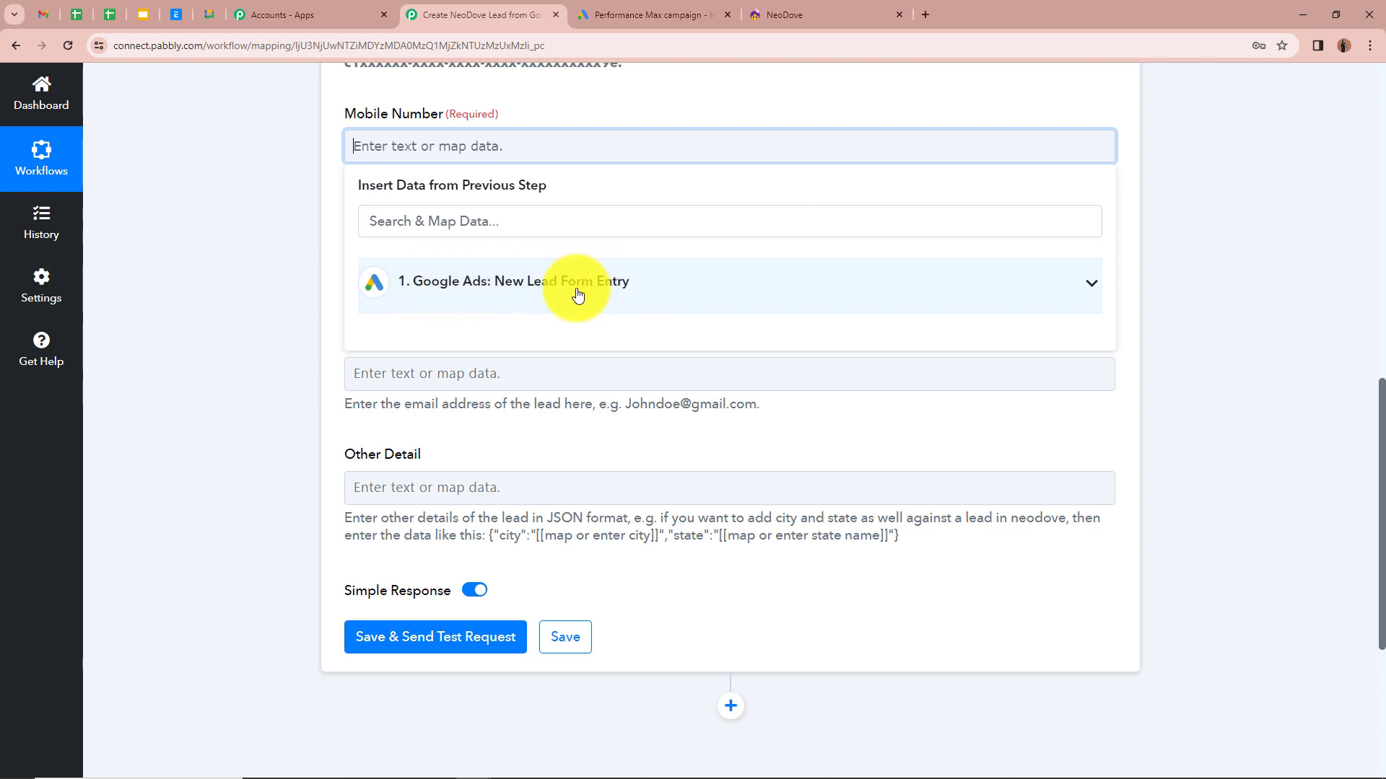
pyautogui.click(1093, 289)
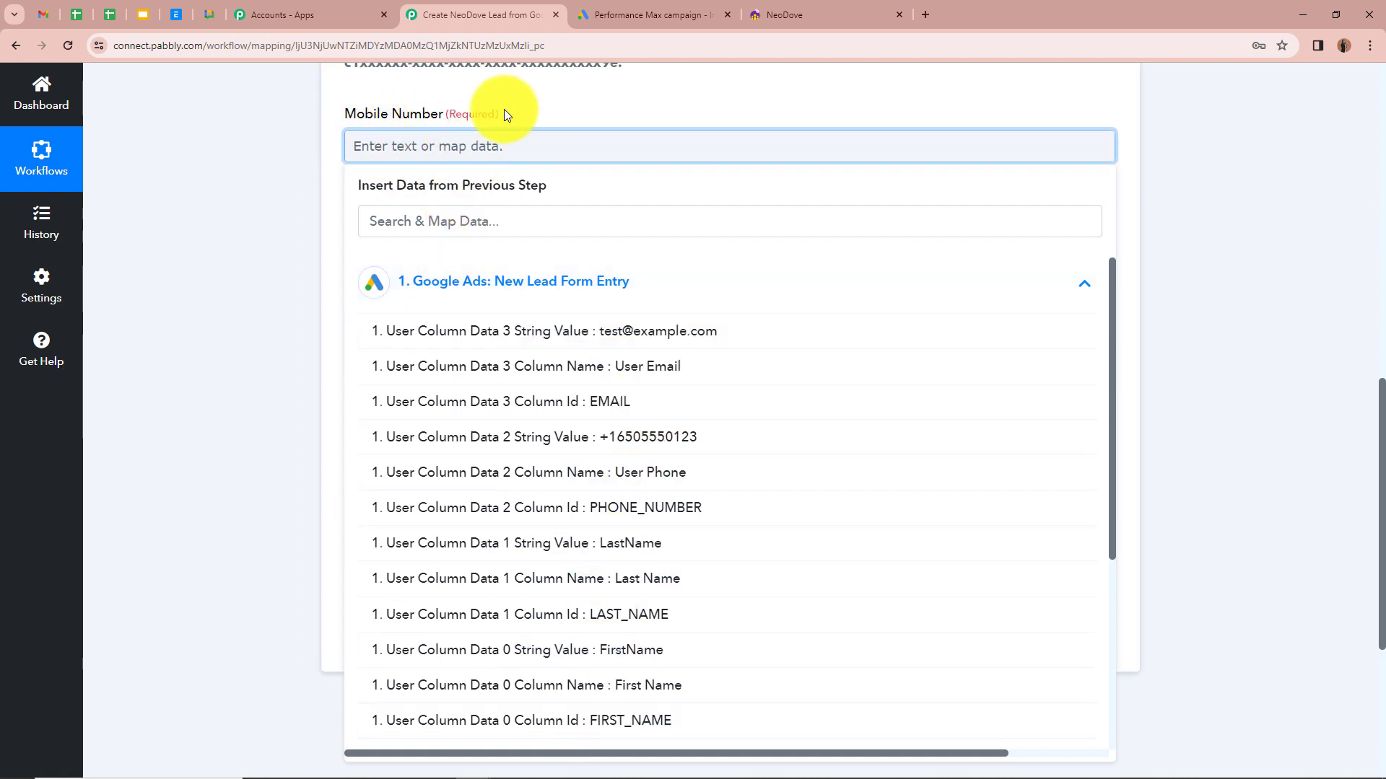
pyautogui.click(691, 442)
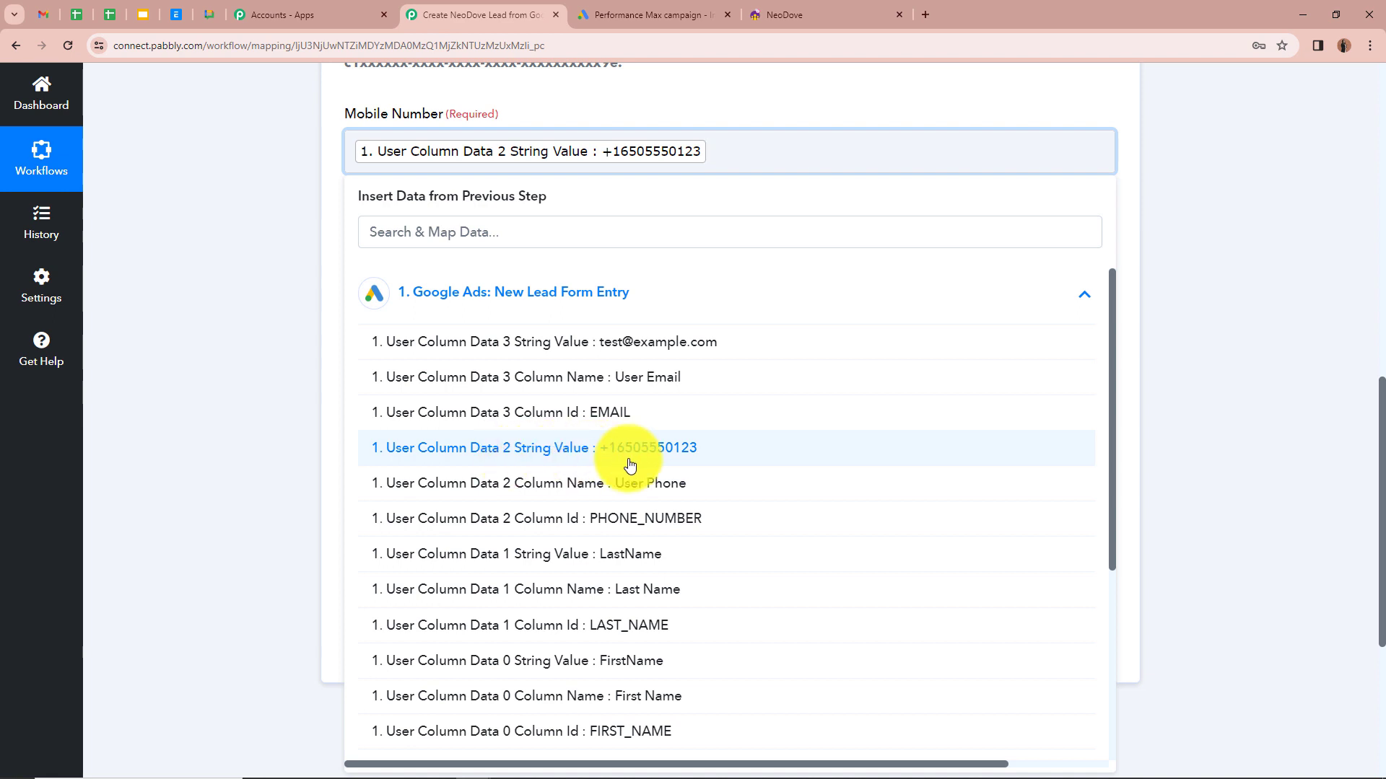
pyautogui.click(299, 383)
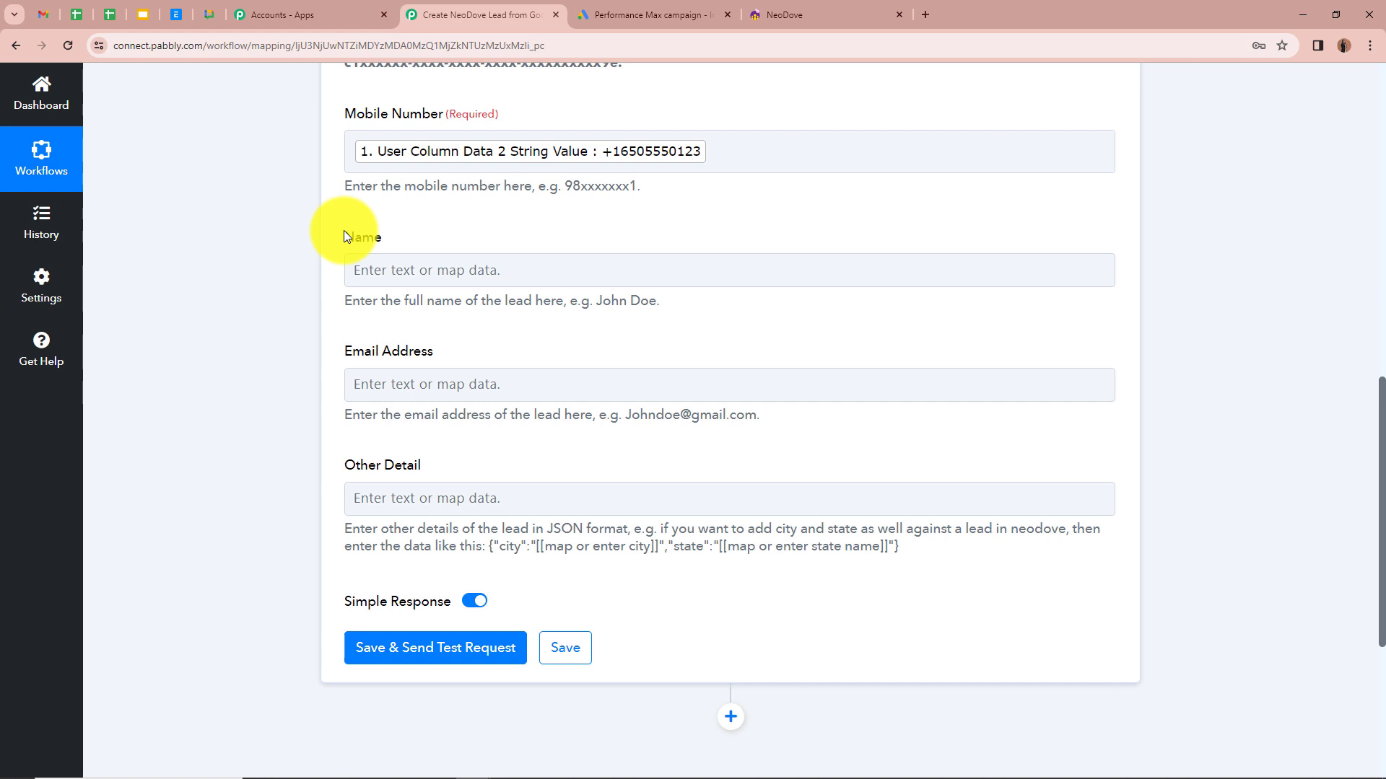
# Step: Fill Name with the lead's FirstName and LastName (User Column Data 0 and 1)
pyautogui.click(437, 271)
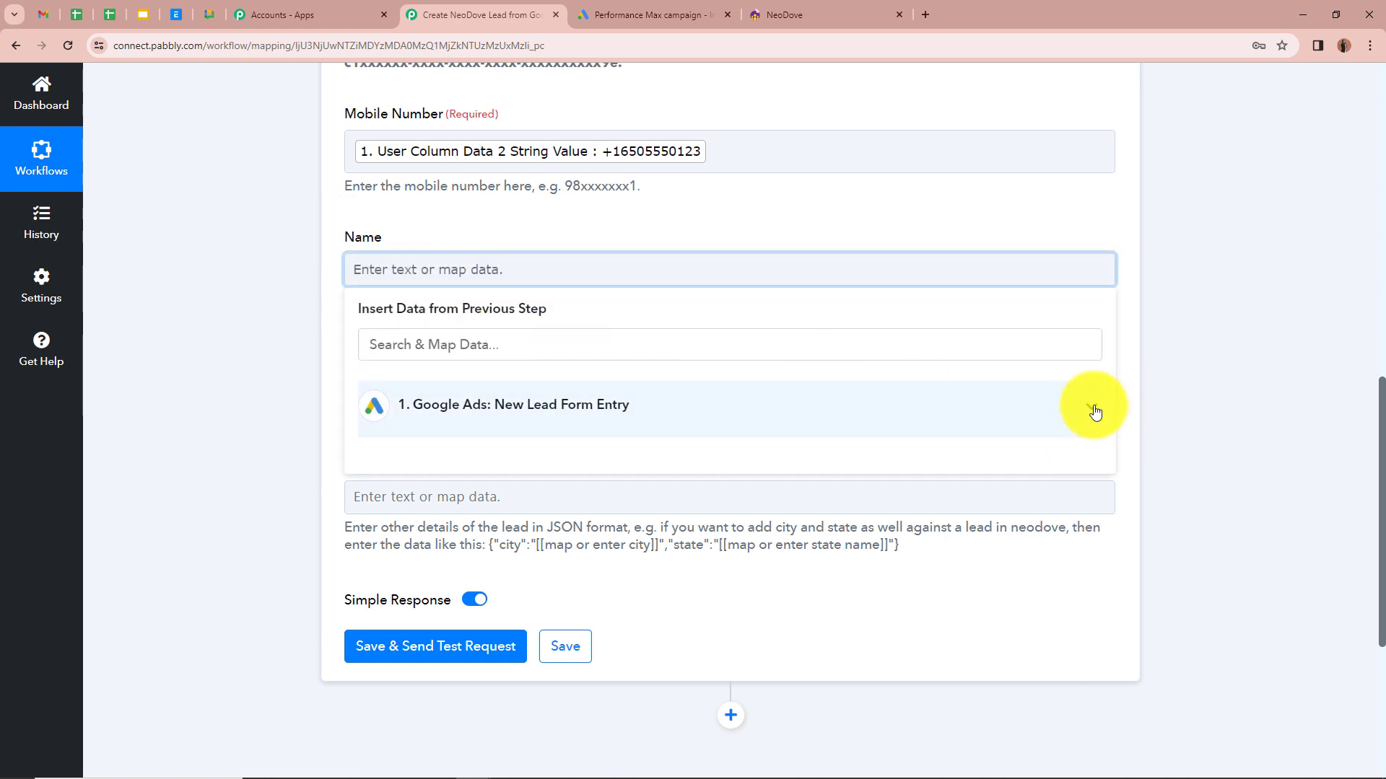
pyautogui.click(1091, 409)
pyautogui.scroll(-2, 726, 575)
pyautogui.scroll(-1, 725, 575)
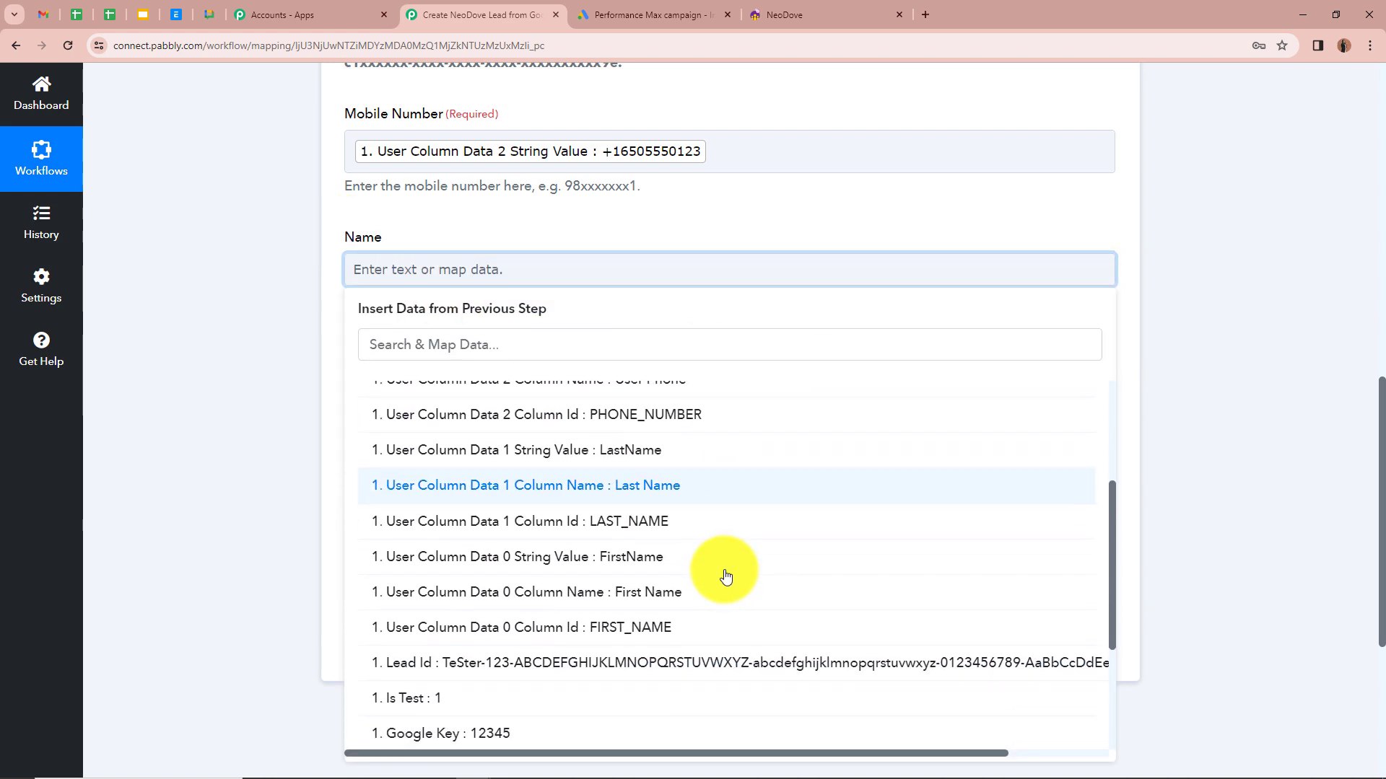
pyautogui.click(655, 559)
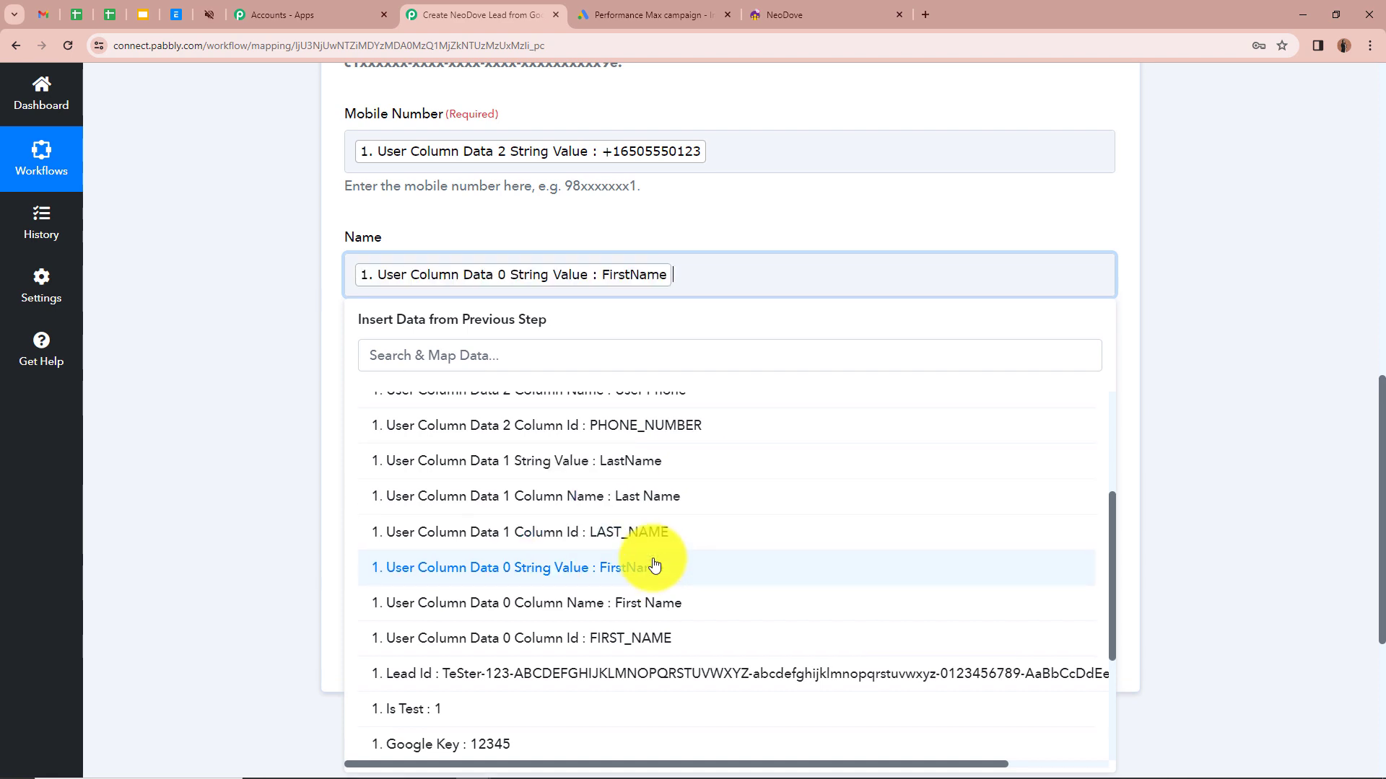
pyautogui.click(617, 468)
pyautogui.click(230, 323)
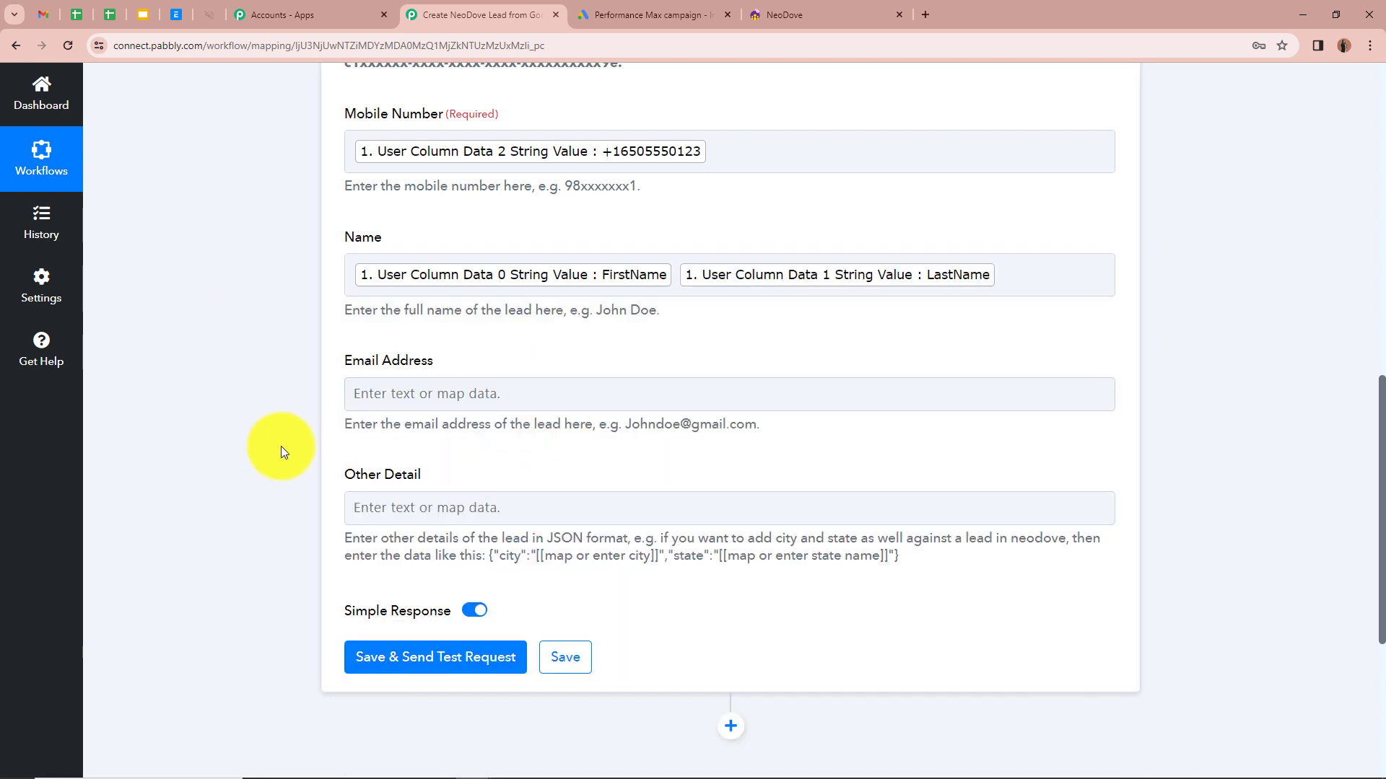
# Step: Map Email Address to the lead's User Column Data 3 String Value
pyautogui.scroll(-1, 296, 347)
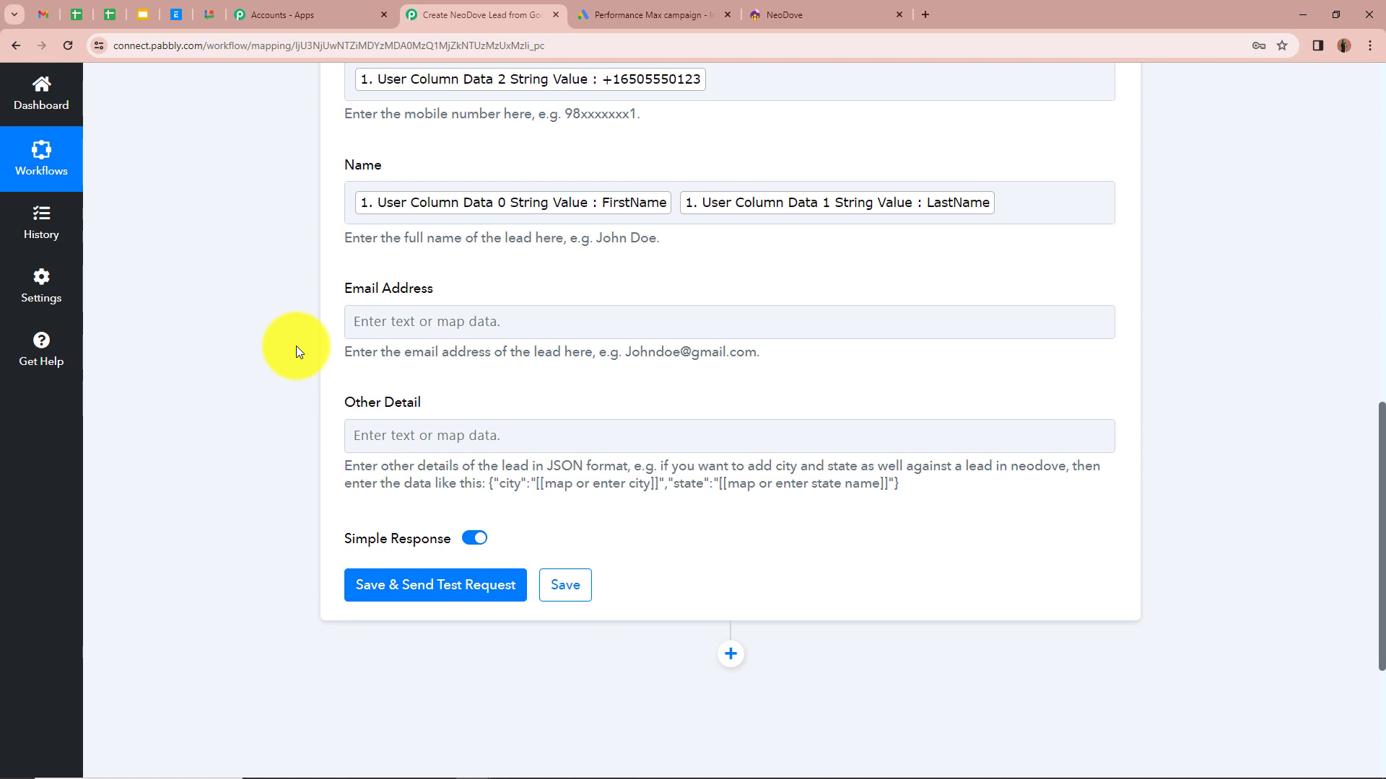
pyautogui.click(425, 324)
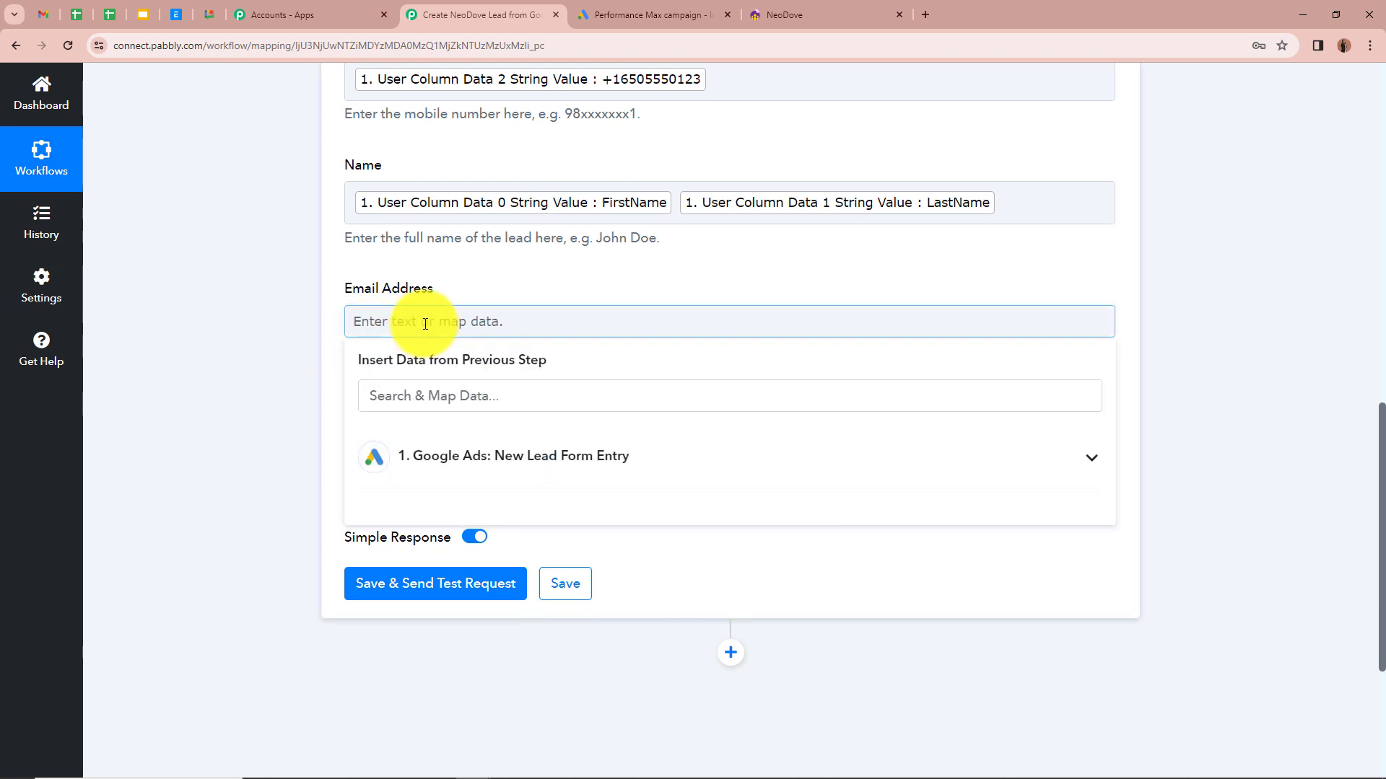
pyautogui.click(1090, 458)
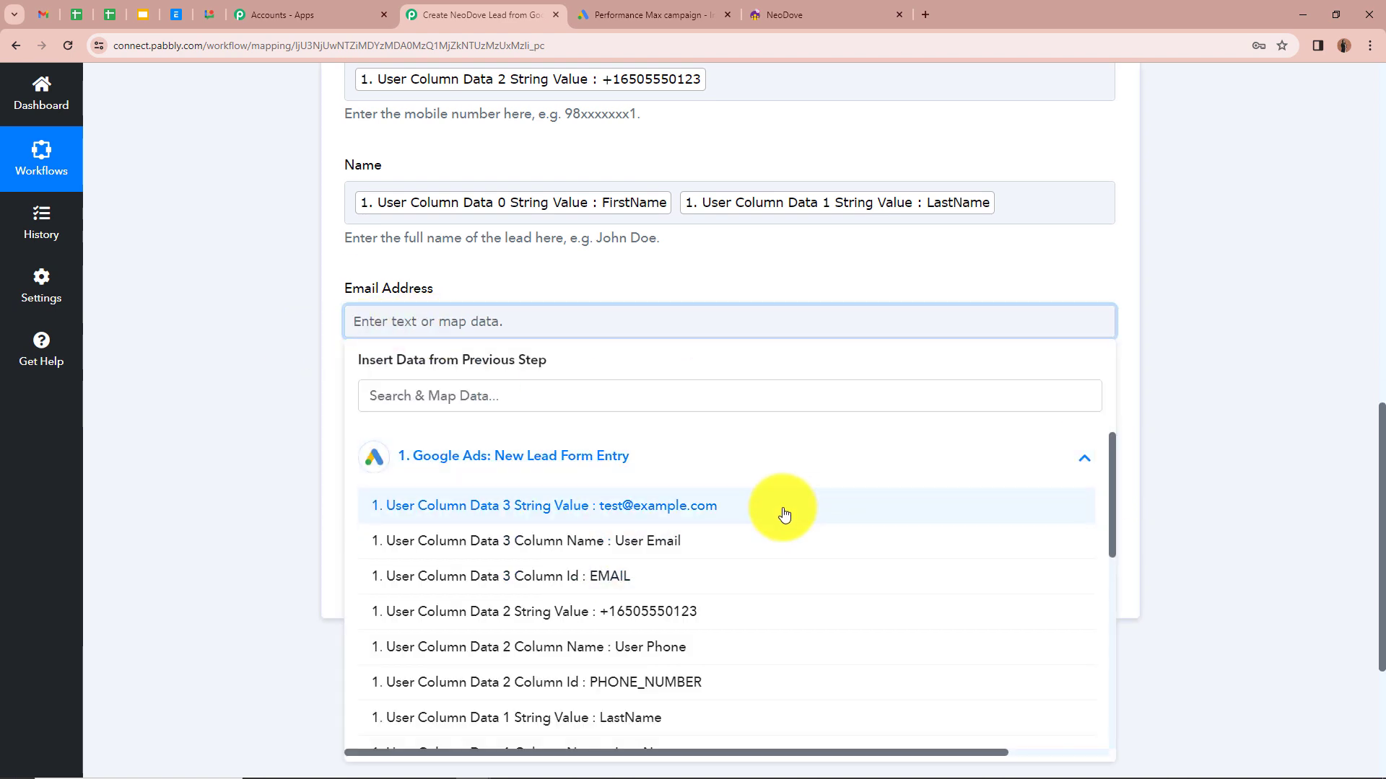
pyautogui.click(782, 510)
pyautogui.click(287, 330)
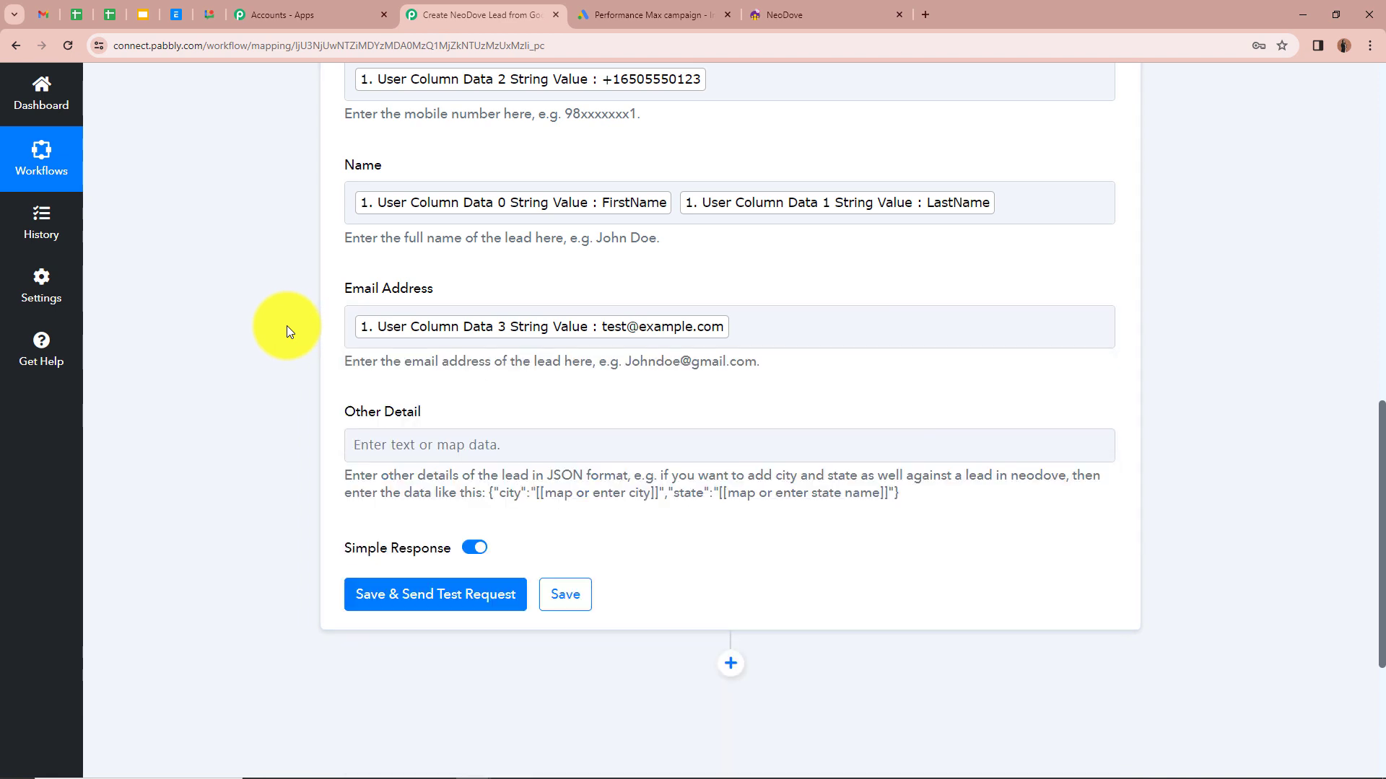
pyautogui.scroll(-1, 287, 330)
pyautogui.scroll(-1, 287, 330)
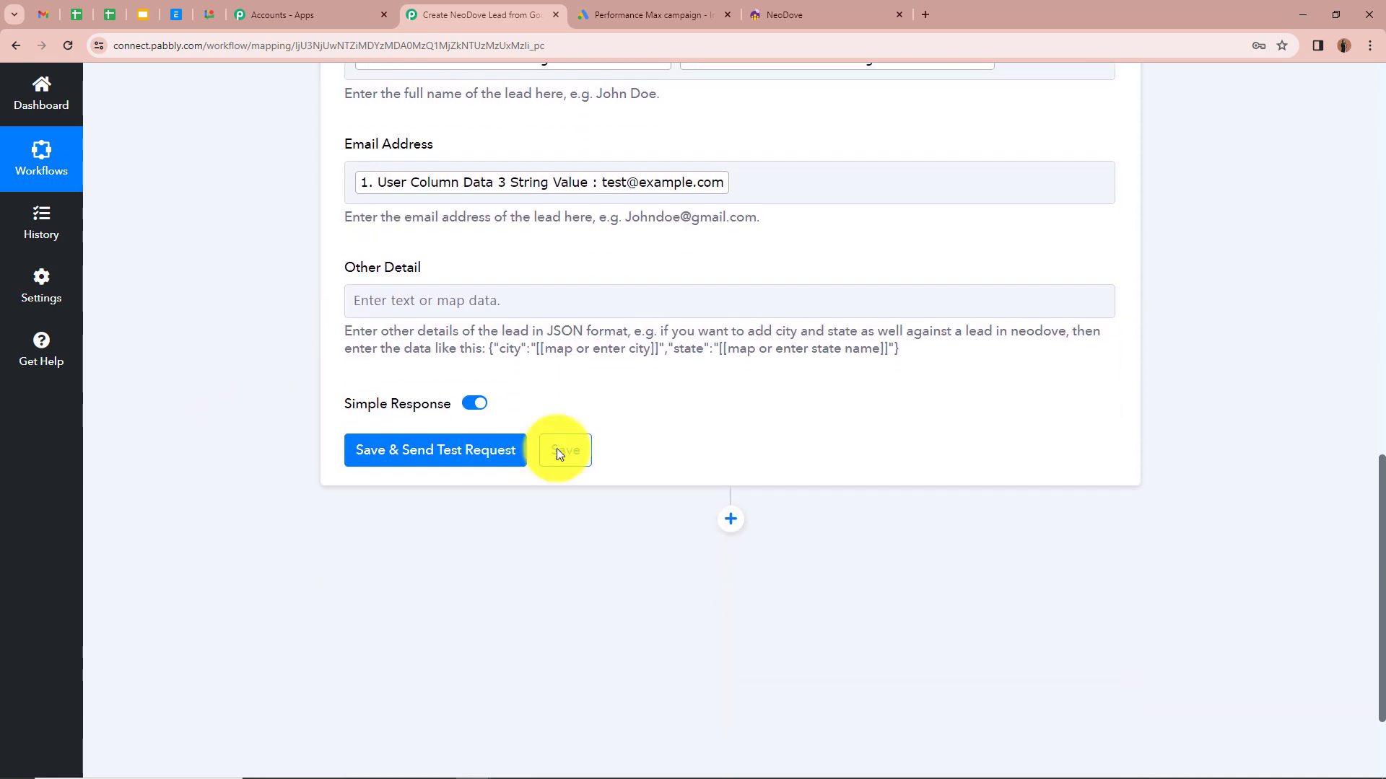
# Step: Save the NeoDove Create Lead action, confirm an OK test response, and switch to NeoDove
pyautogui.click(390, 446)
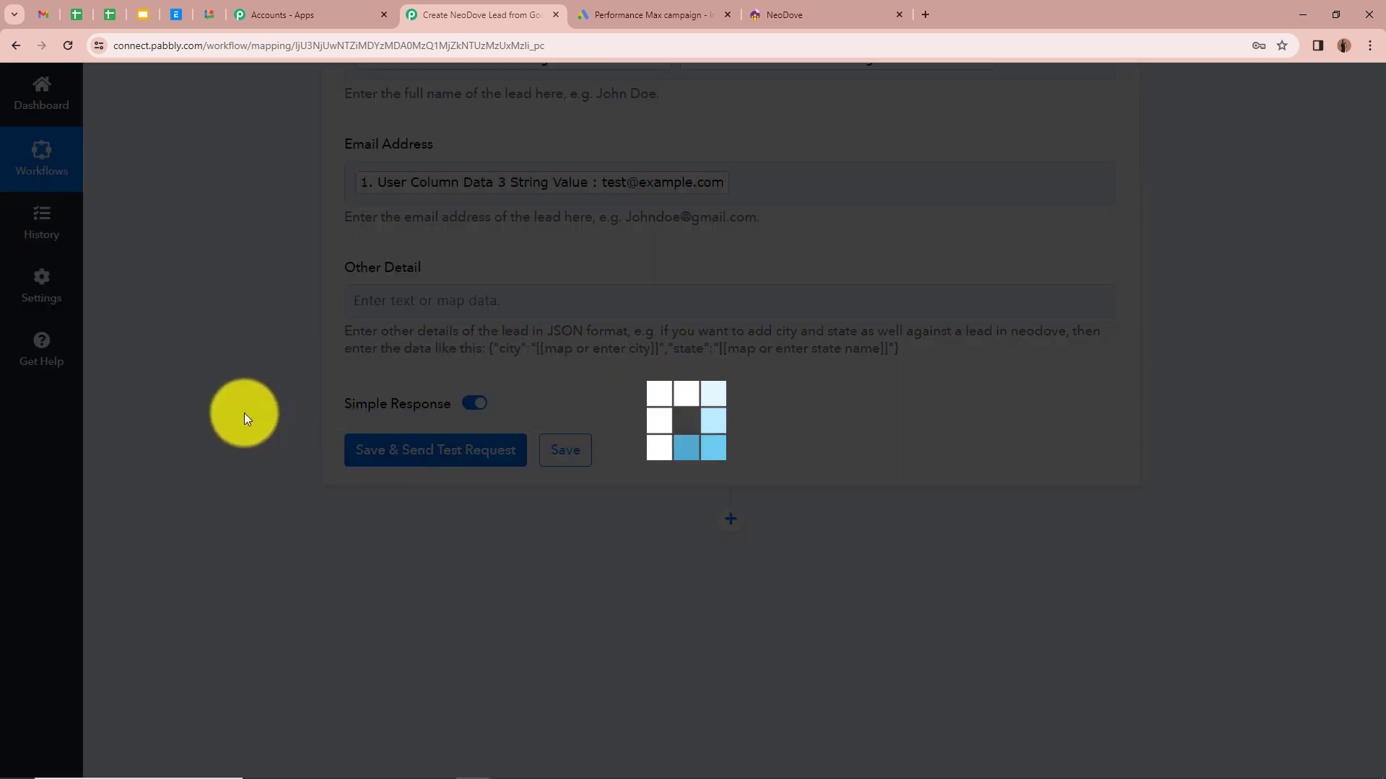
pyautogui.scroll(-3, 252, 408)
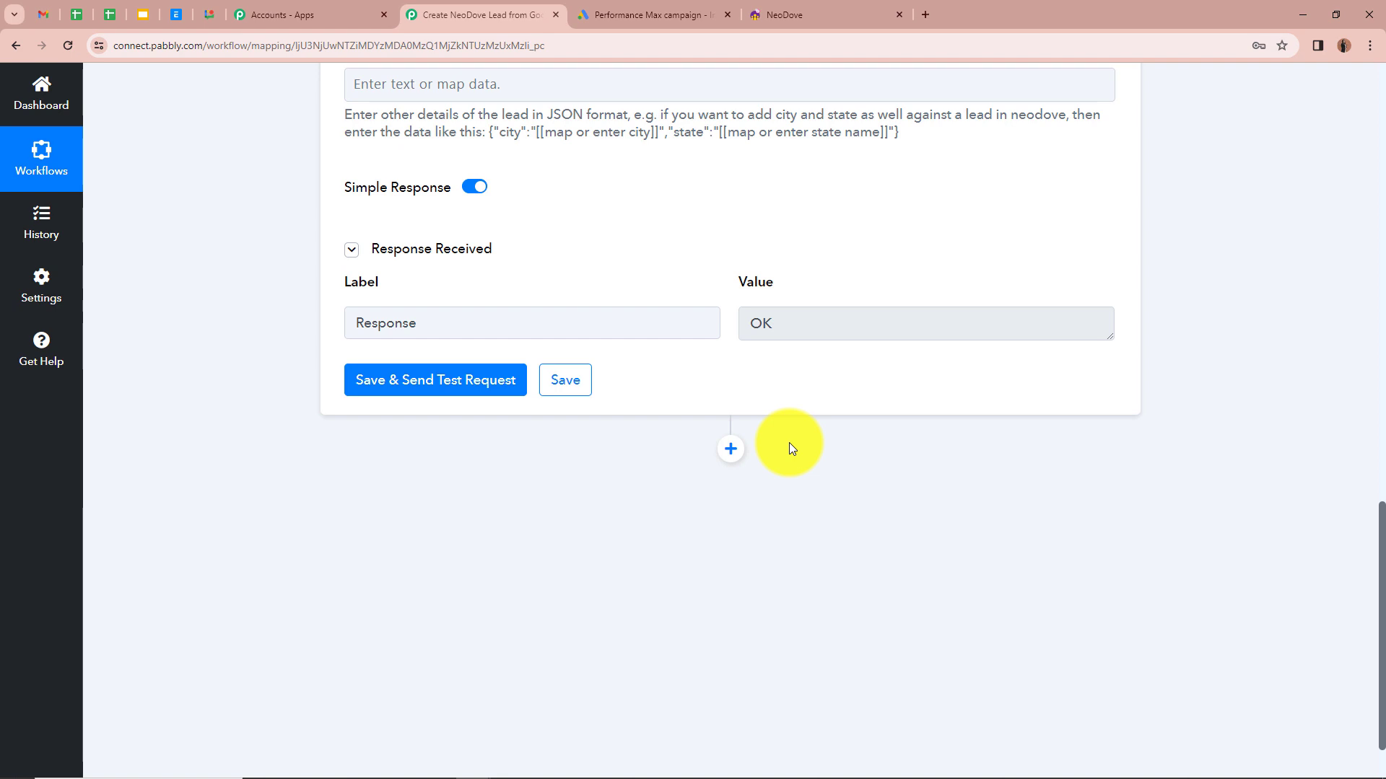
pyautogui.click(820, 7)
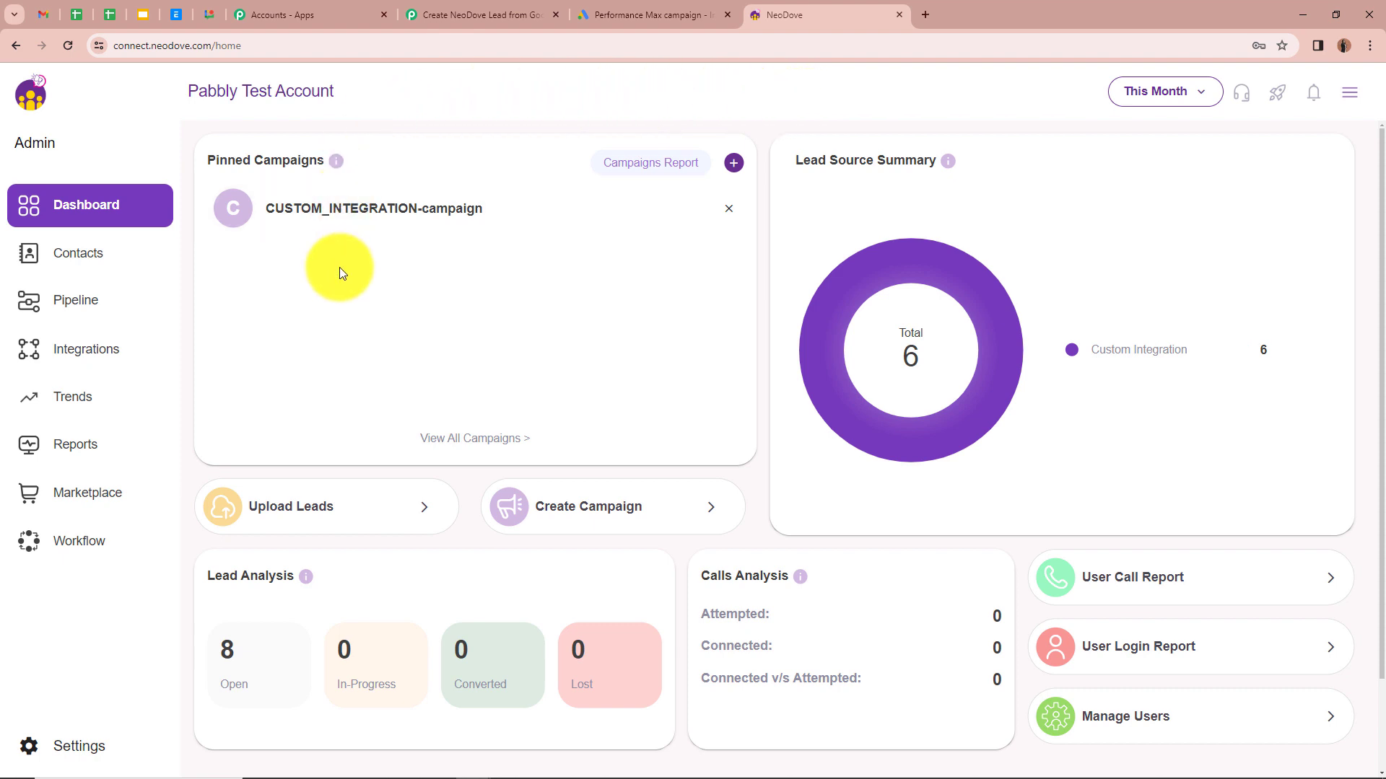
# Step: Verify the FirstName LastName lead's name, mobile and email in CUSTOM_INTEGRATION-campaign, then go back to Pabbly
pyautogui.click(372, 210)
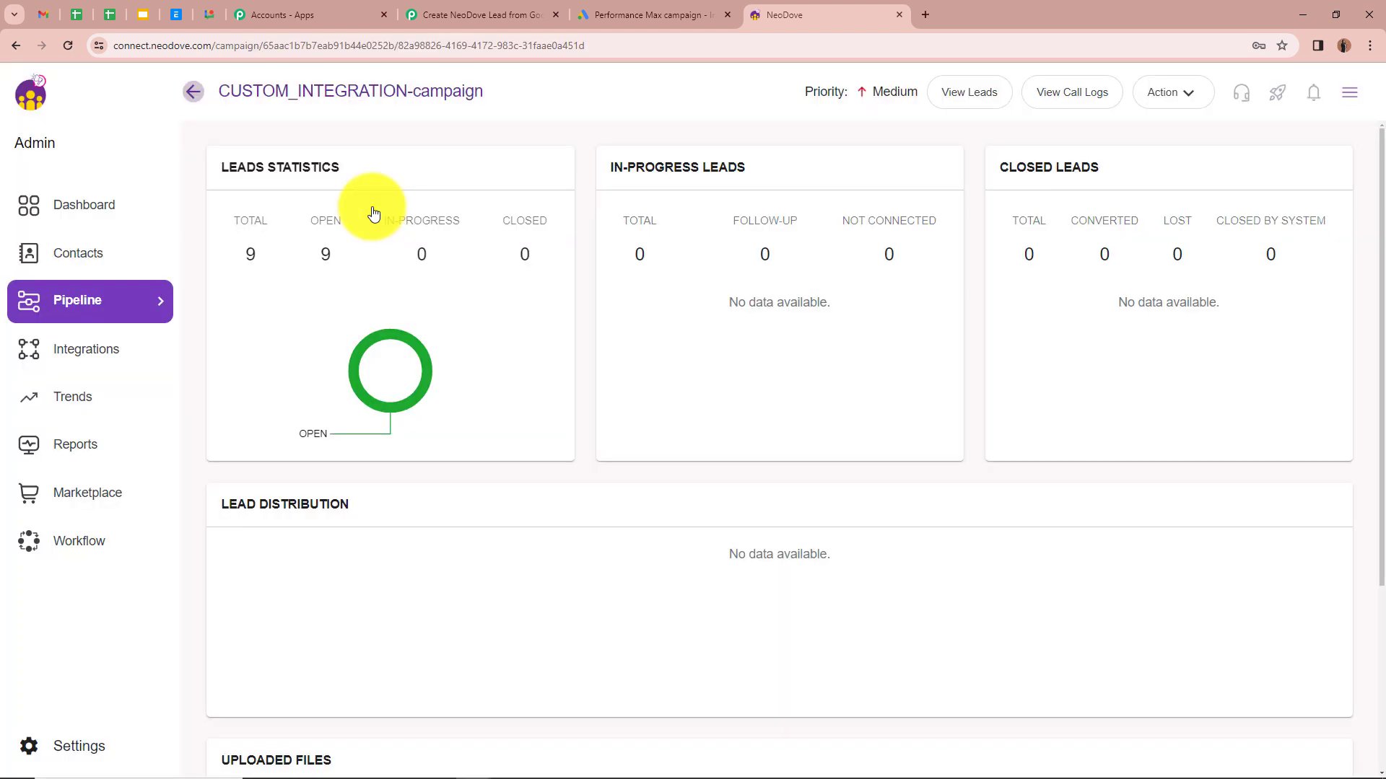
pyautogui.click(972, 97)
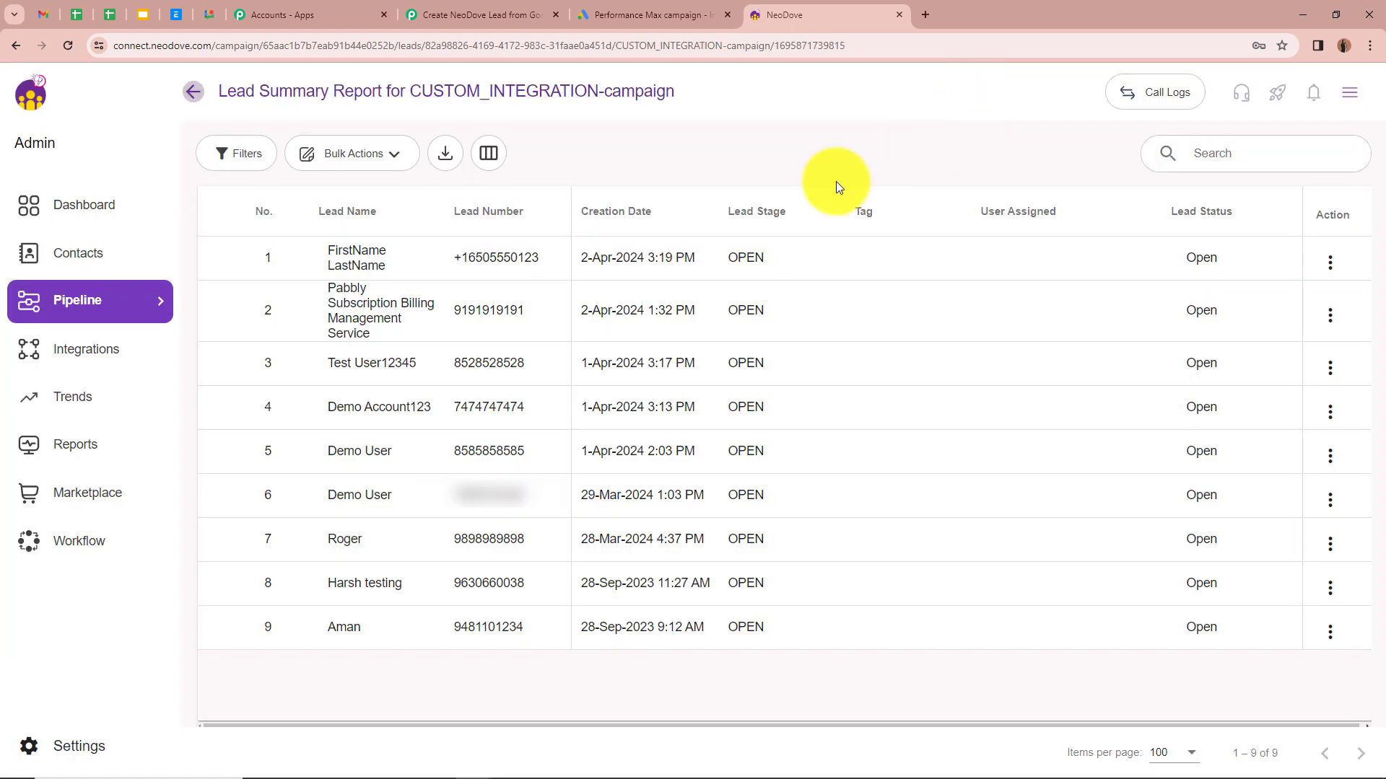
pyautogui.click(522, 268)
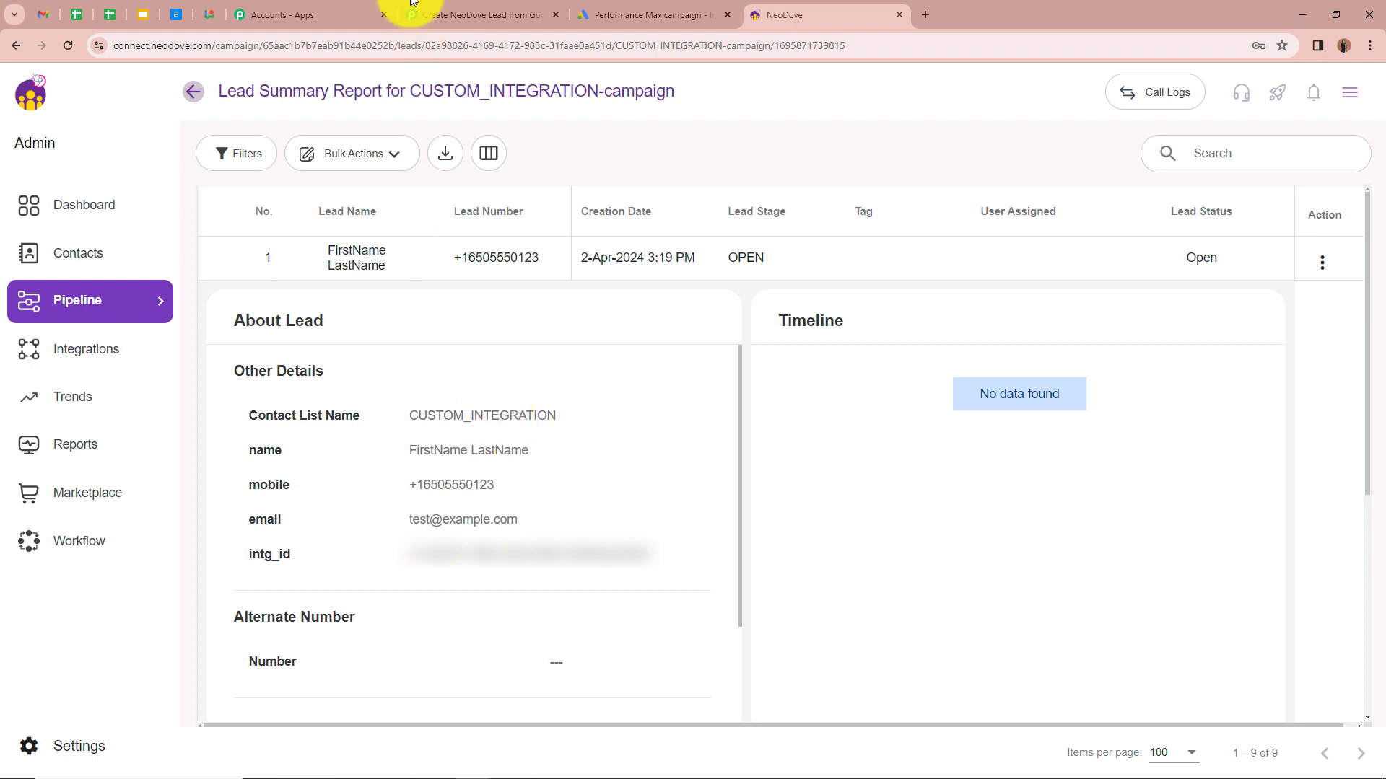
pyautogui.click(433, 15)
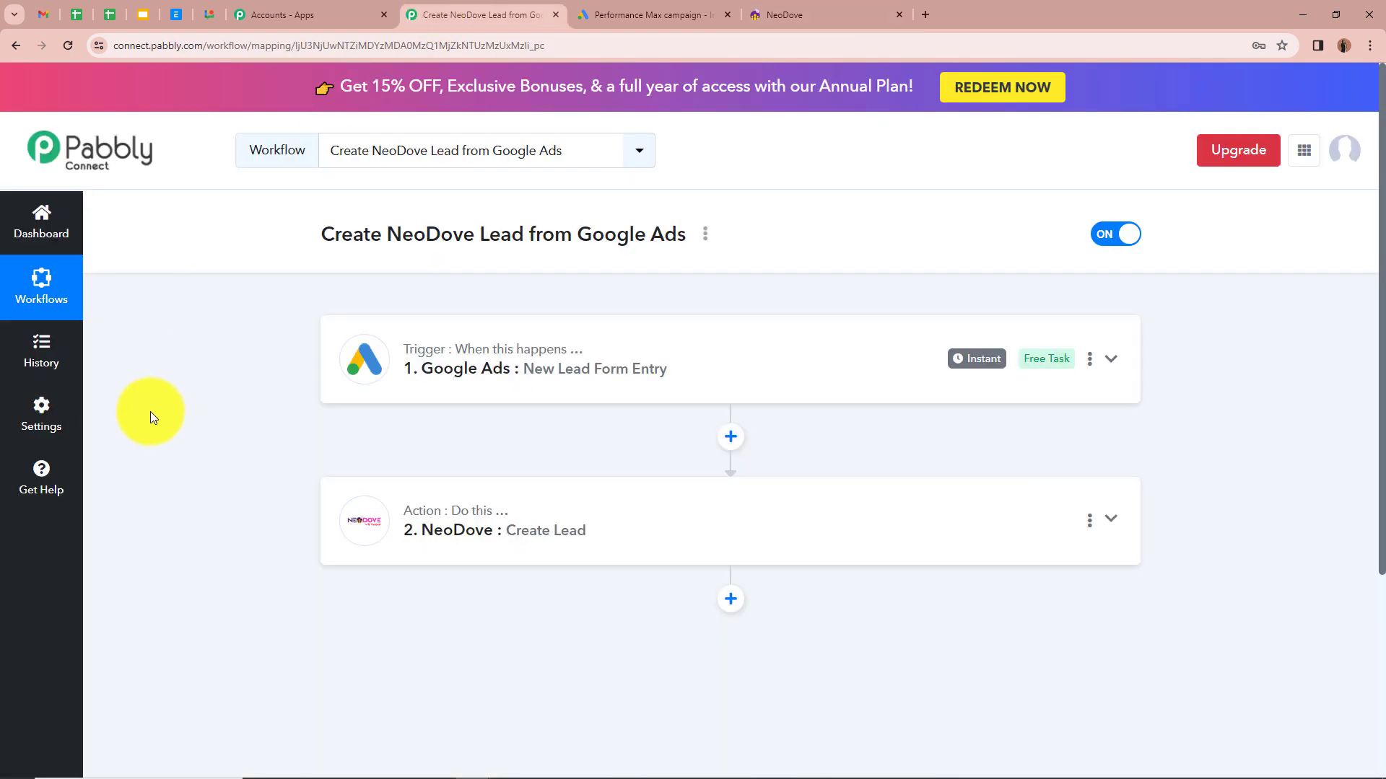